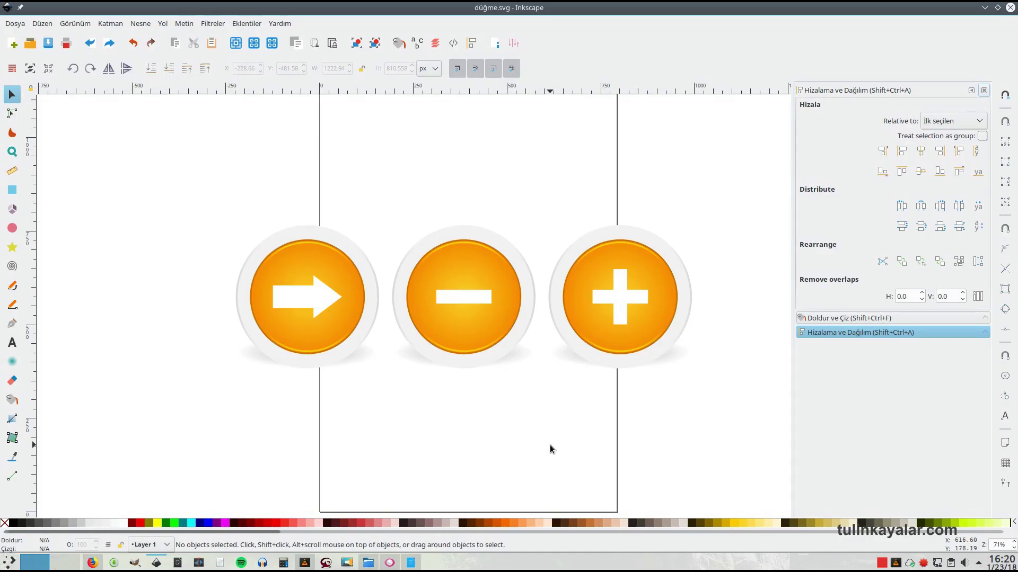
- Duplicate the row of three orange buttons and move the copy below the original
scroll(386, 342, "down", 1)
scroll(386, 345, "down", 1)
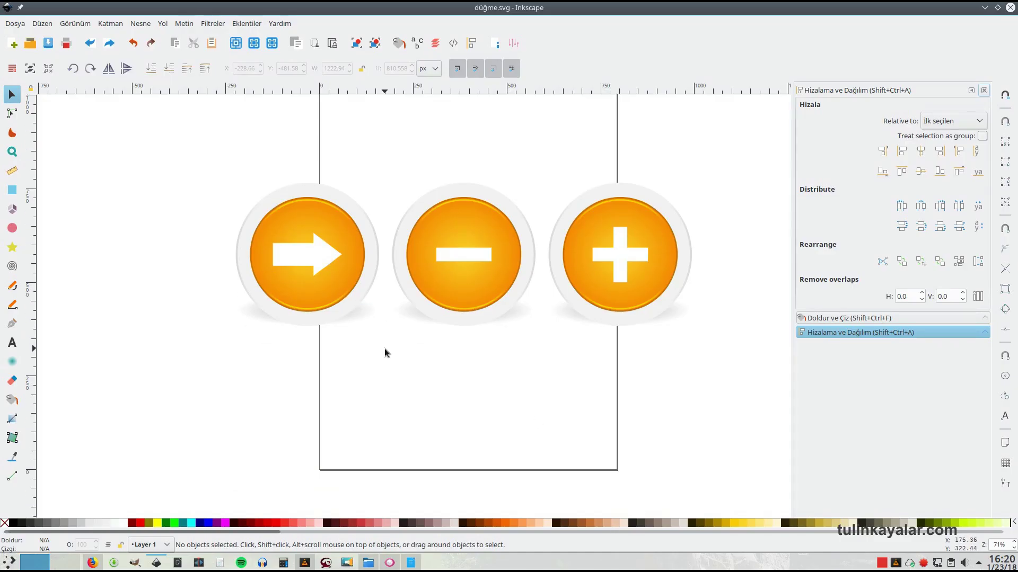
scroll(384, 348, "down", 1)
scroll(402, 345, "down", 1)
mouse_move(259, 172)
left_mouse_down()
mouse_move(283, 209)
mouse_move(648, 376)
left_mouse_up()
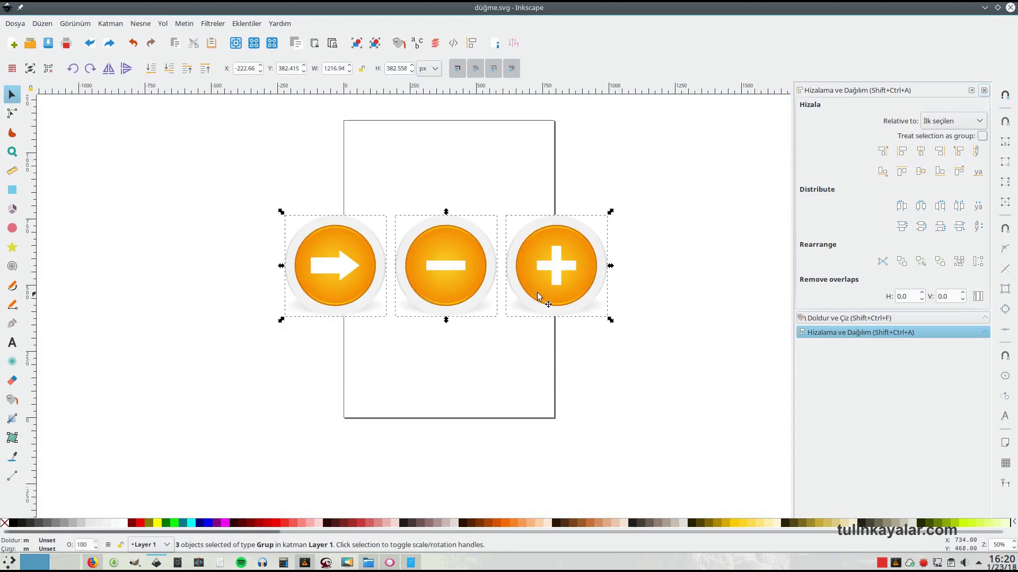
right_click(463, 267)
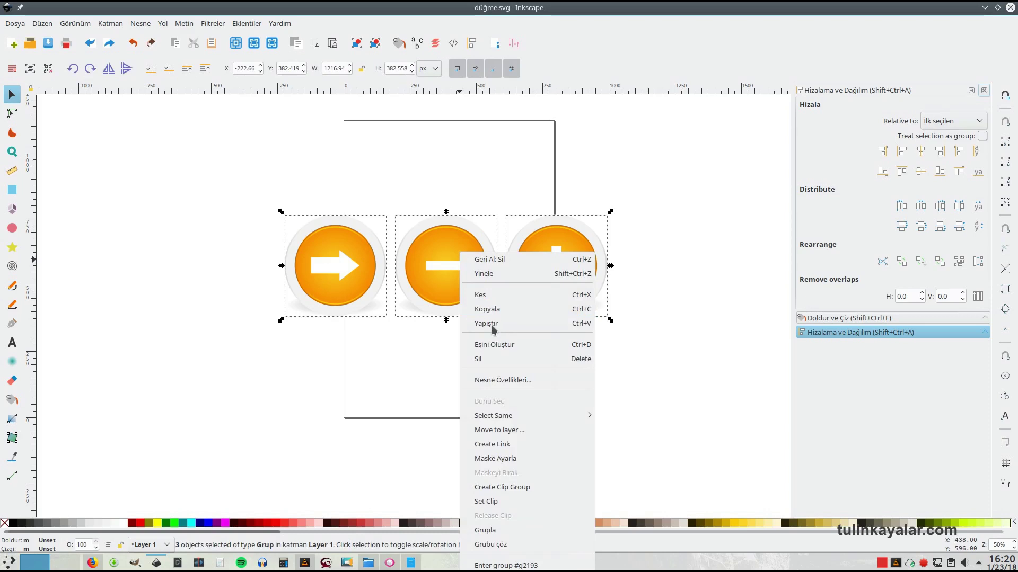
left_click(492, 345)
left_click_drag(472, 247, 470, 355)
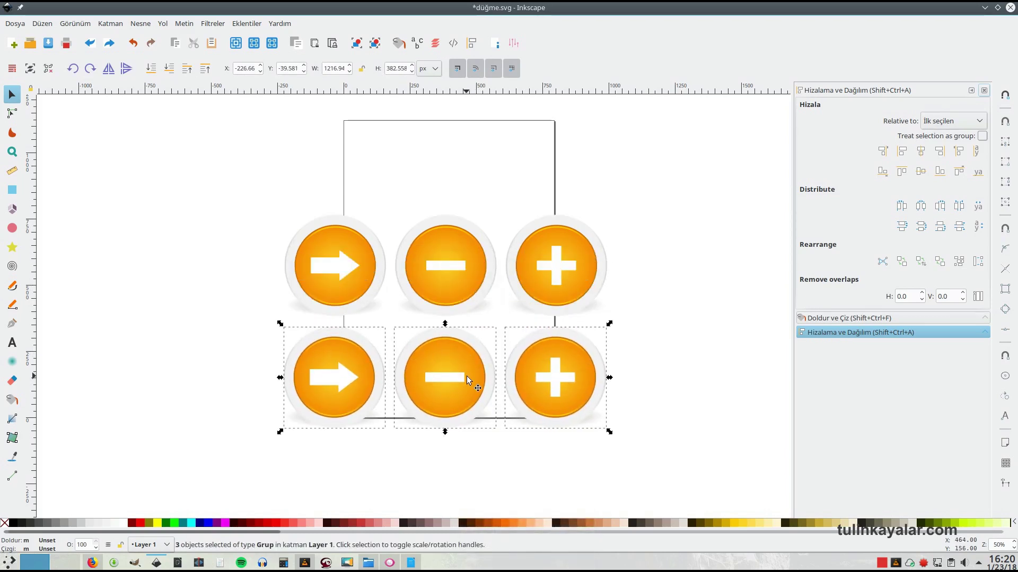
- Duplicate the second row and place it beneath to form a third row
scroll(464, 329, "down", 6)
right_click(462, 242)
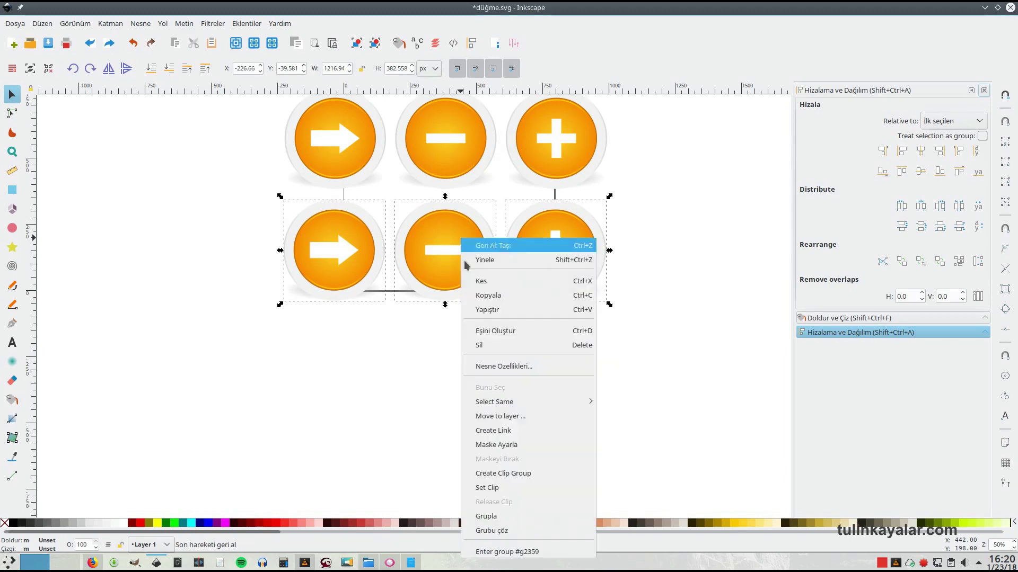
left_click(493, 335)
left_click_drag(465, 241, 461, 345)
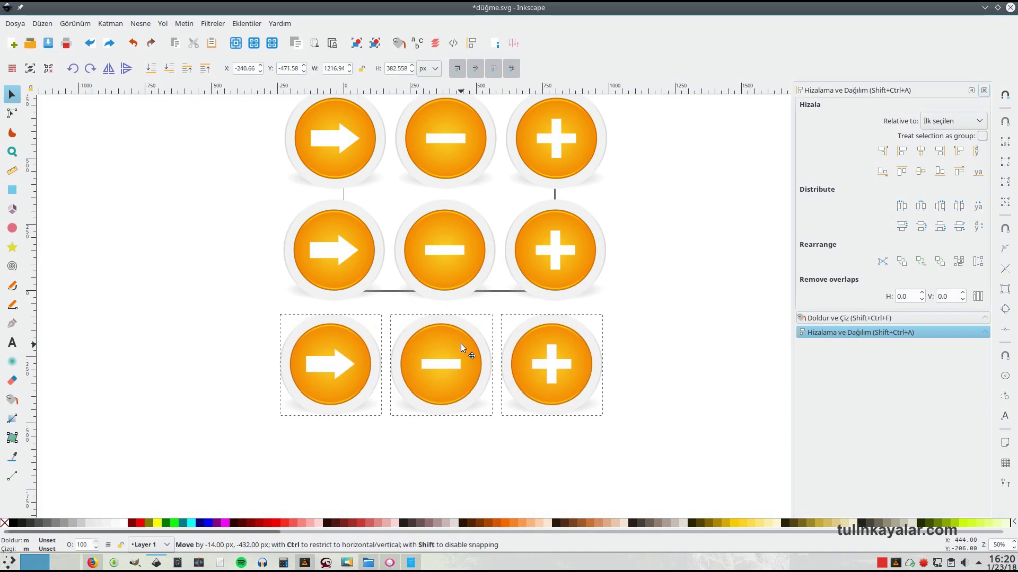
left_click(645, 328)
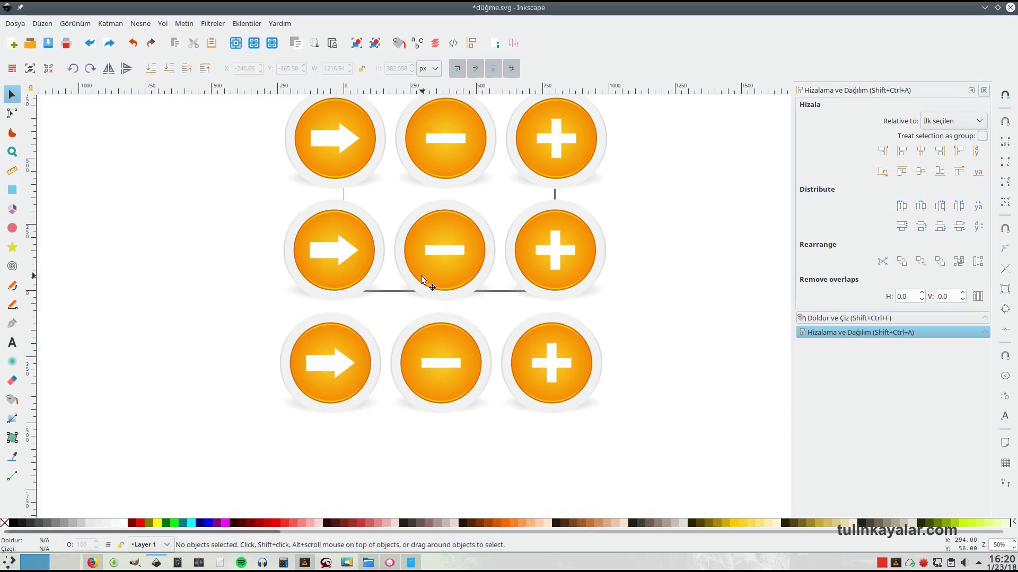
left_click(12, 114)
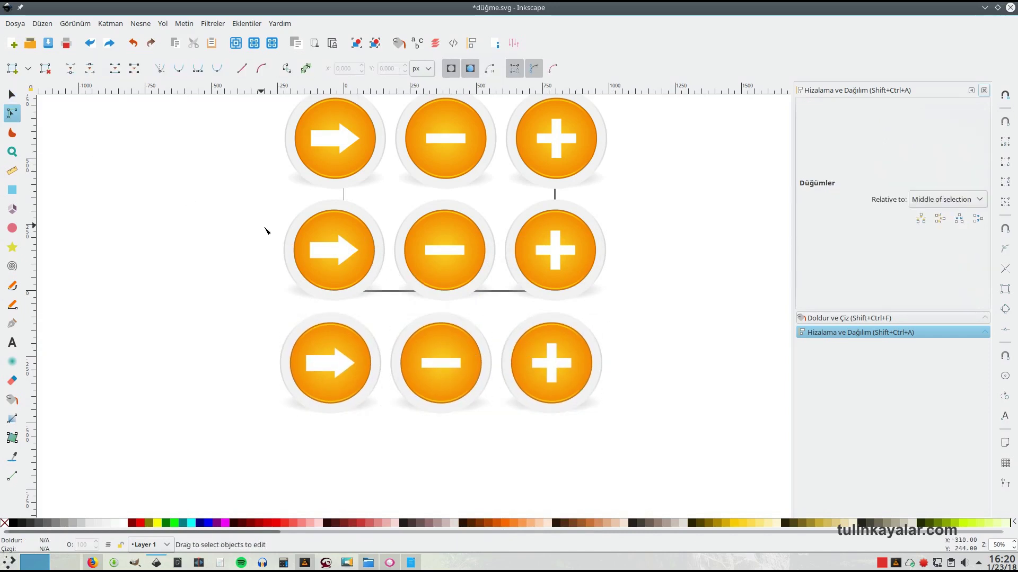
- Zoom in on the arrow button's orange circle and show its radial gradient 2116 fill settings
scroll(329, 242, "up", 3, "ctrl")
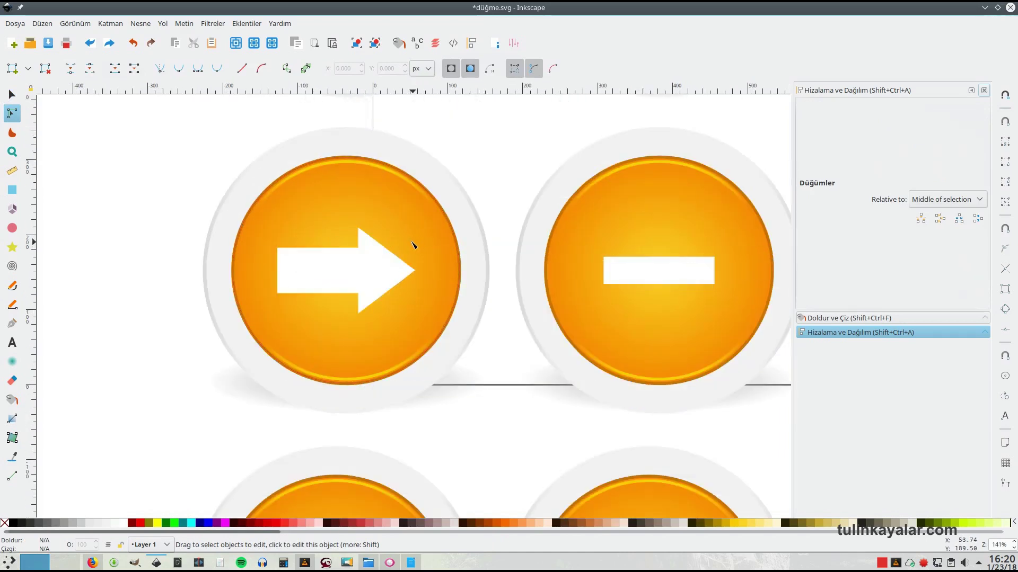
scroll(412, 244, "up", 1, "ctrl")
left_click(411, 214)
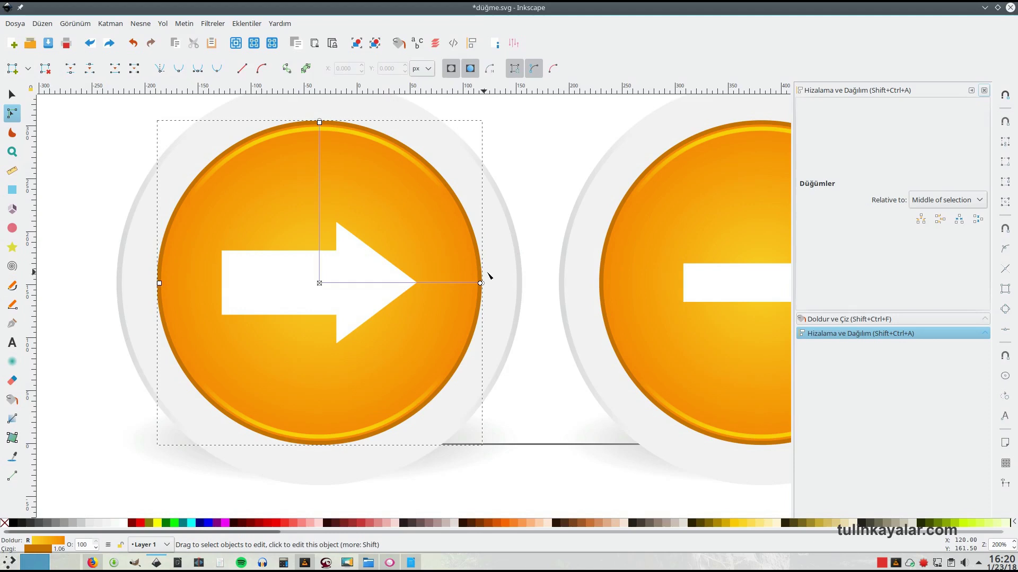
left_click(398, 43)
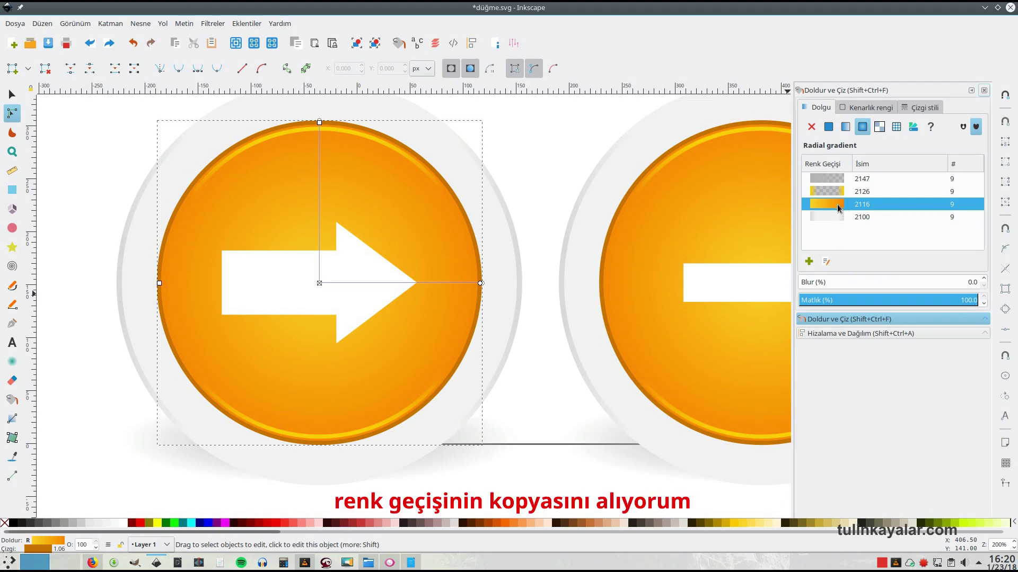
- Duplicate the arrow circle's gradient, with a #FF0000 centre stop and an #AA0000 outer stop
left_click(810, 263)
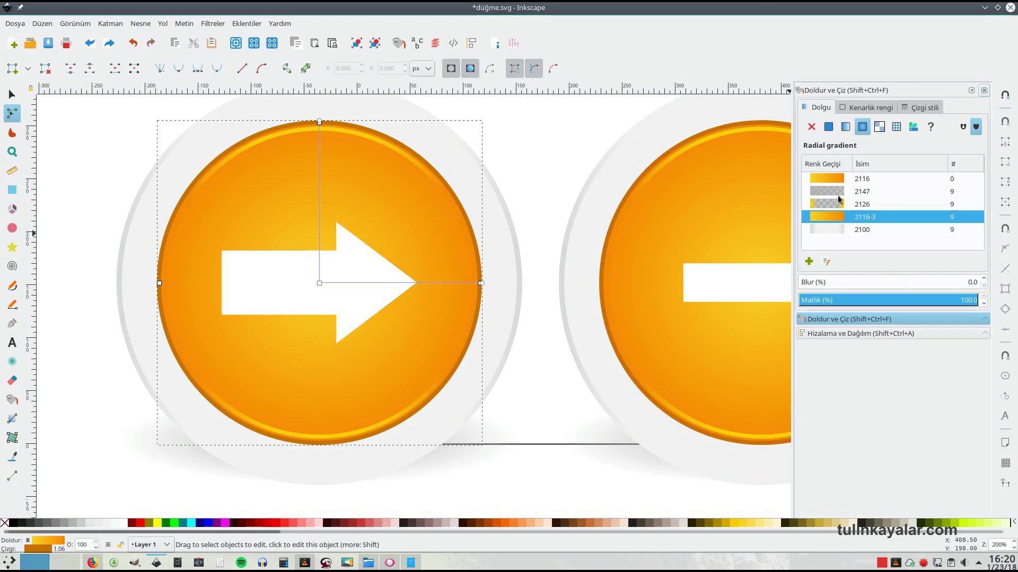
left_click(480, 283)
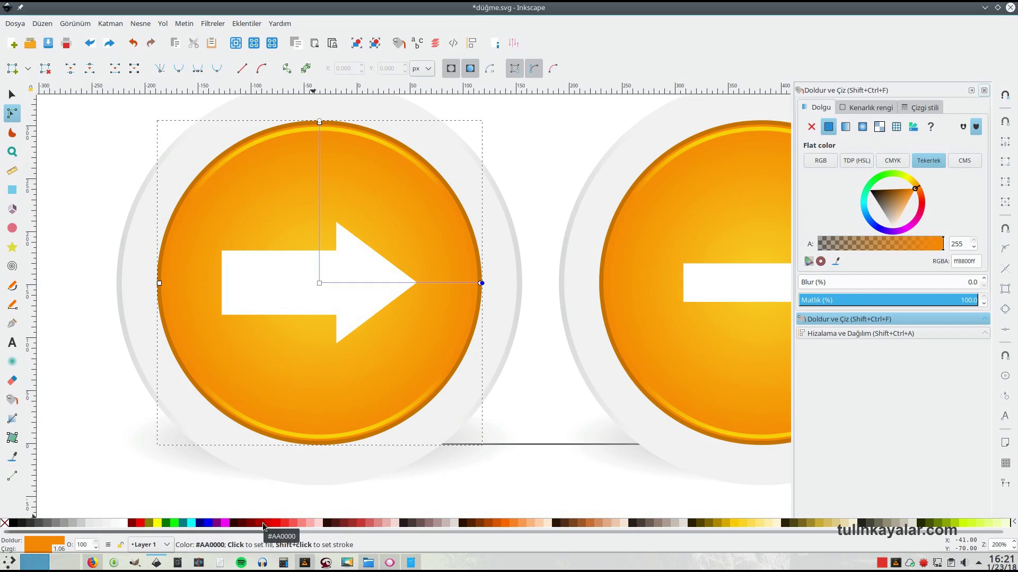
left_click(266, 524)
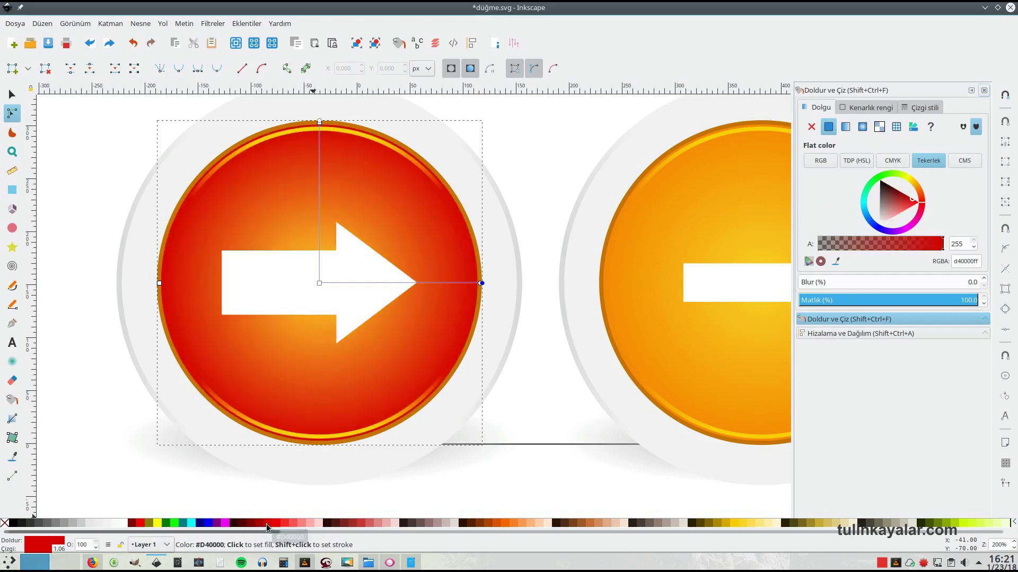
left_click(319, 283)
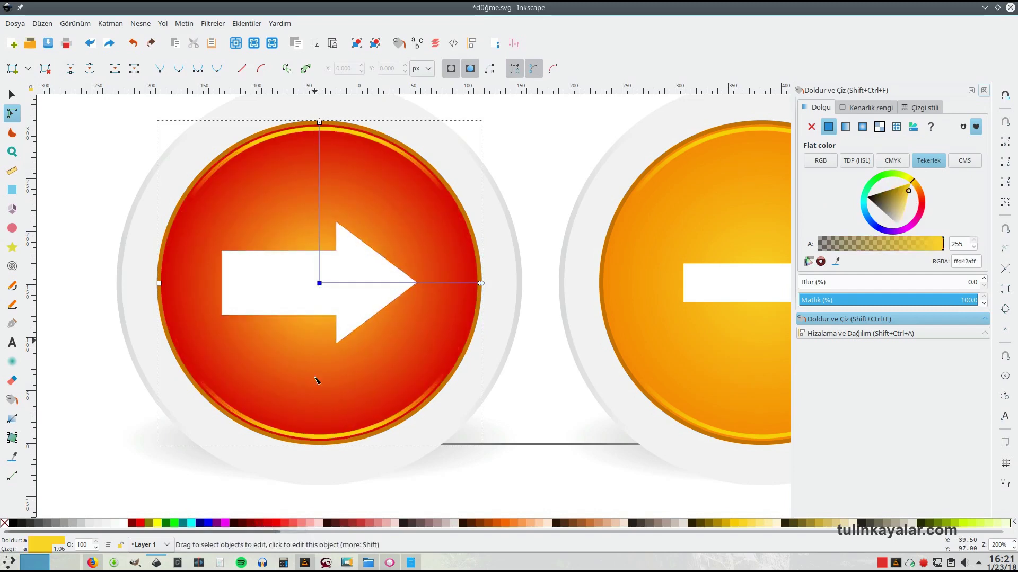
left_click(294, 526)
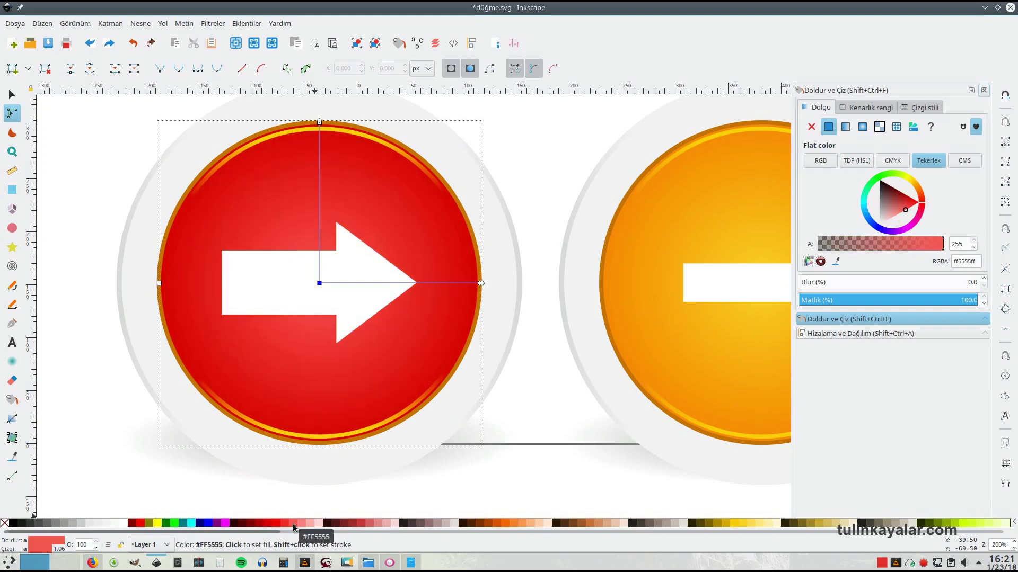
left_click(310, 526)
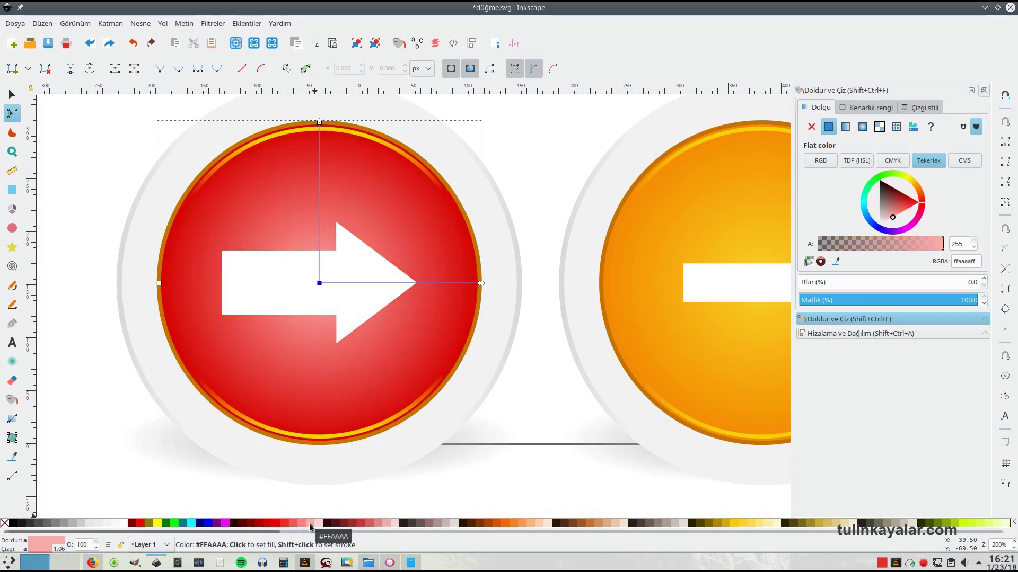
left_click(276, 524)
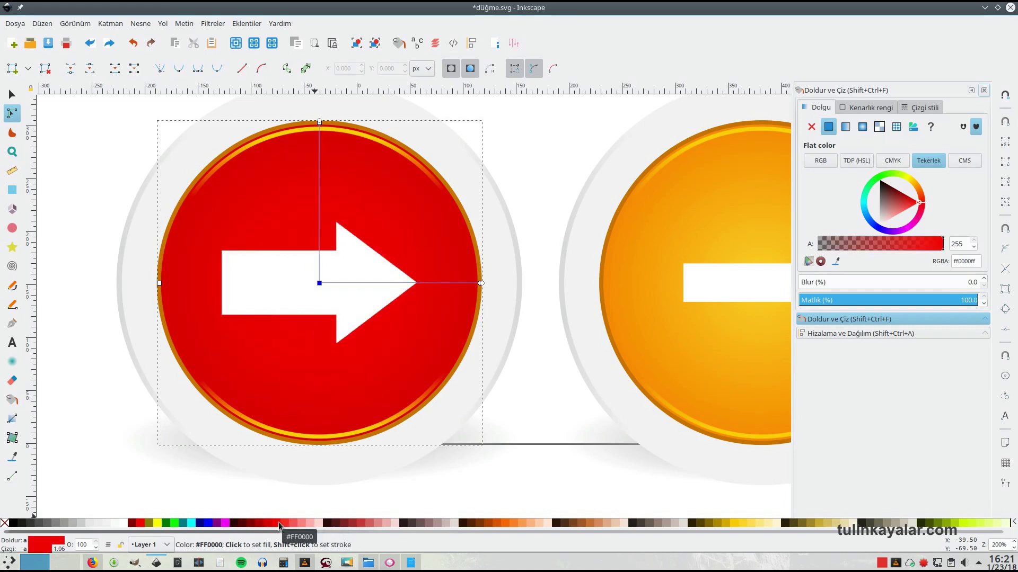
left_click(481, 283)
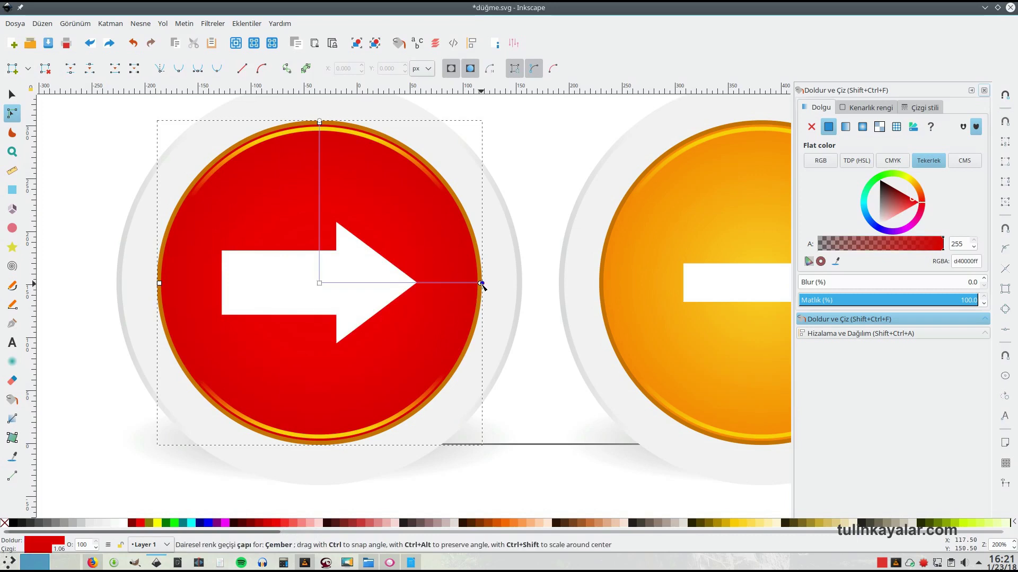
left_click(256, 524)
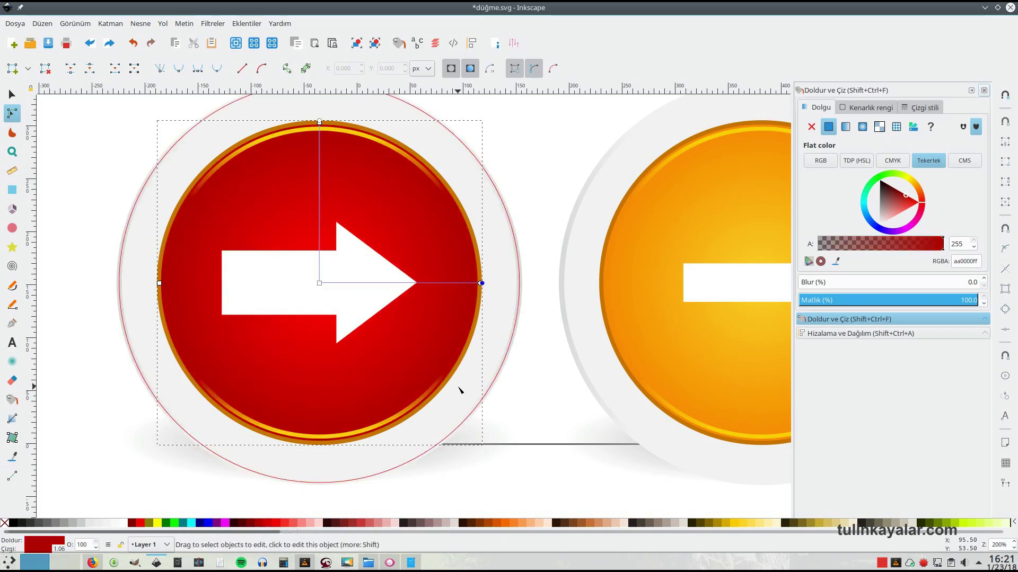
- Set the red arrow circle's stroke paint to dark red 690603ff
left_click(541, 211)
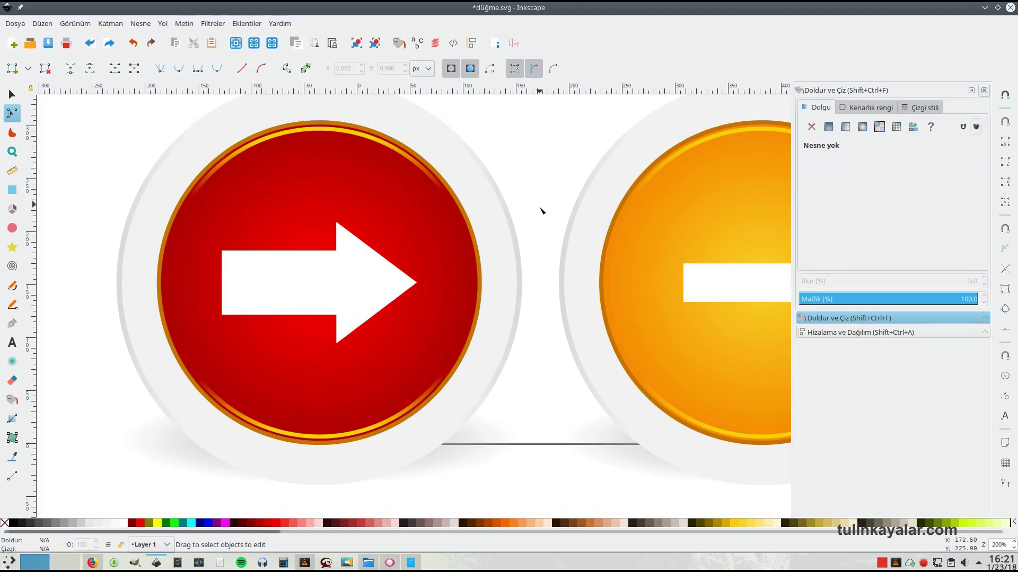
scroll(542, 220, "down", 1, "ctrl")
scroll(542, 219, "down", 2, "ctrl")
scroll(541, 253, "up", 2)
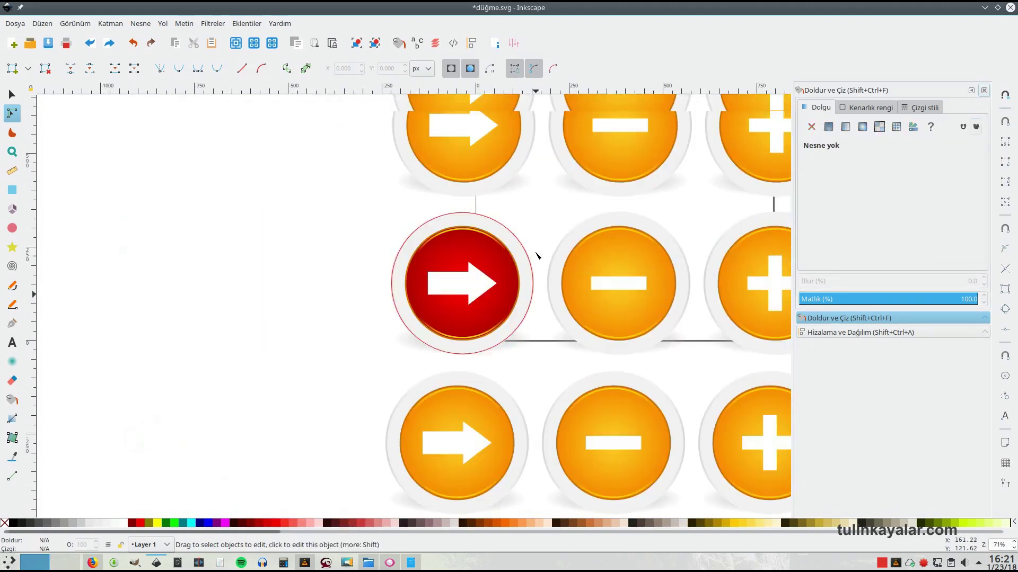
scroll(536, 265, "up", 1, "ctrl")
scroll(511, 265, "up", 2, "ctrl")
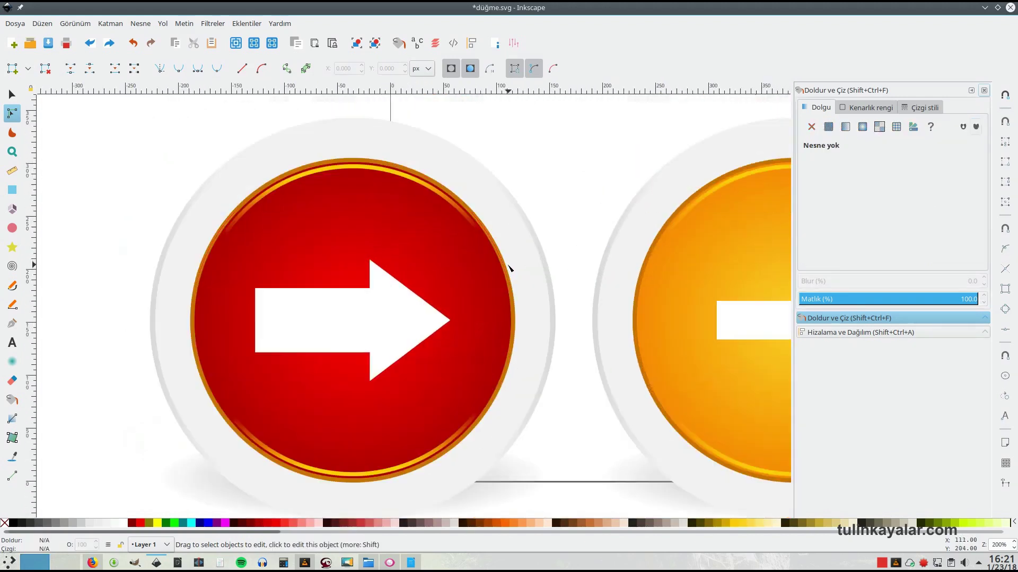
left_click(461, 267)
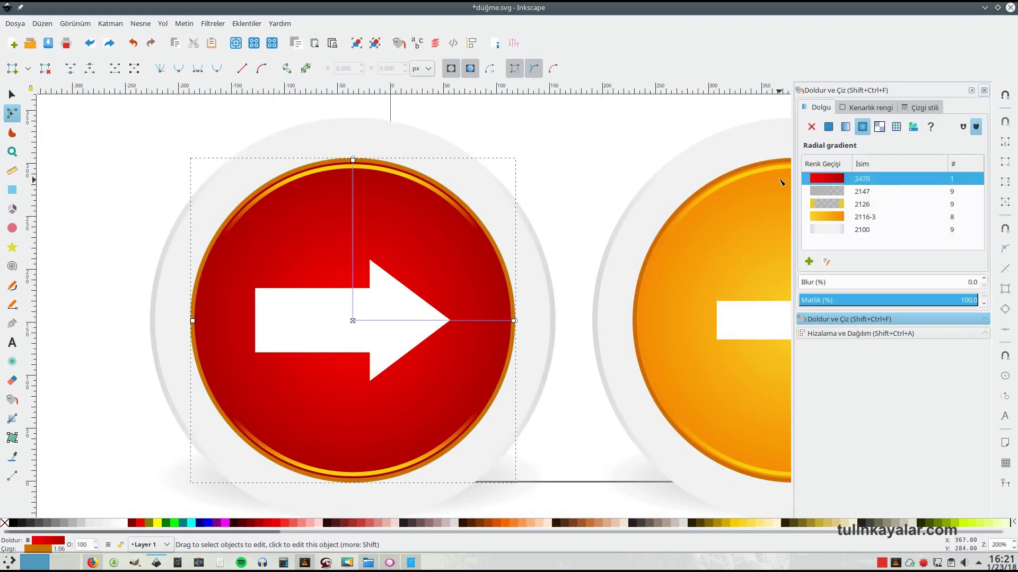
left_click(855, 113)
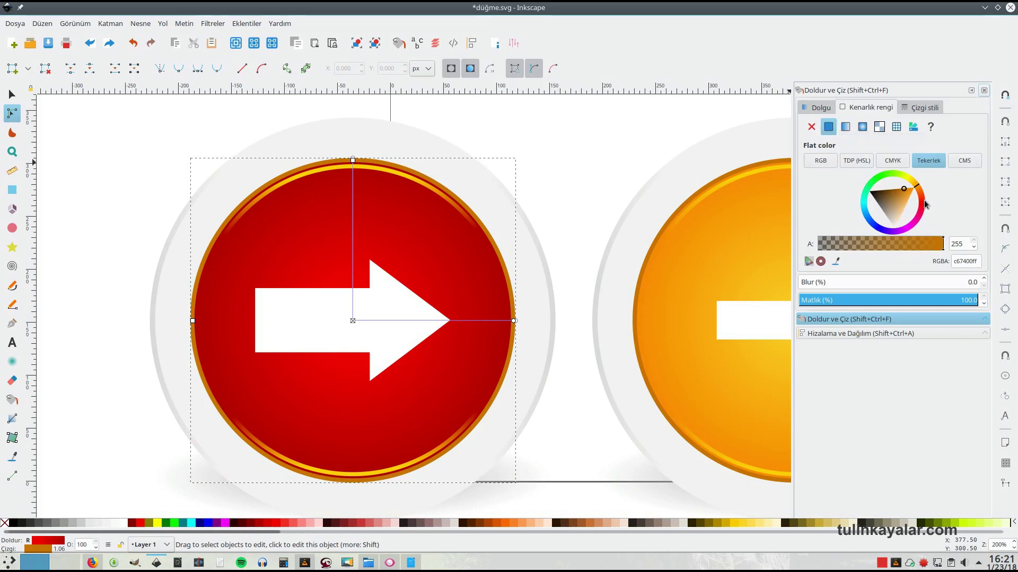
mouse_move(927, 200)
left_mouse_down()
mouse_move(933, 206)
mouse_move(895, 187)
left_mouse_up()
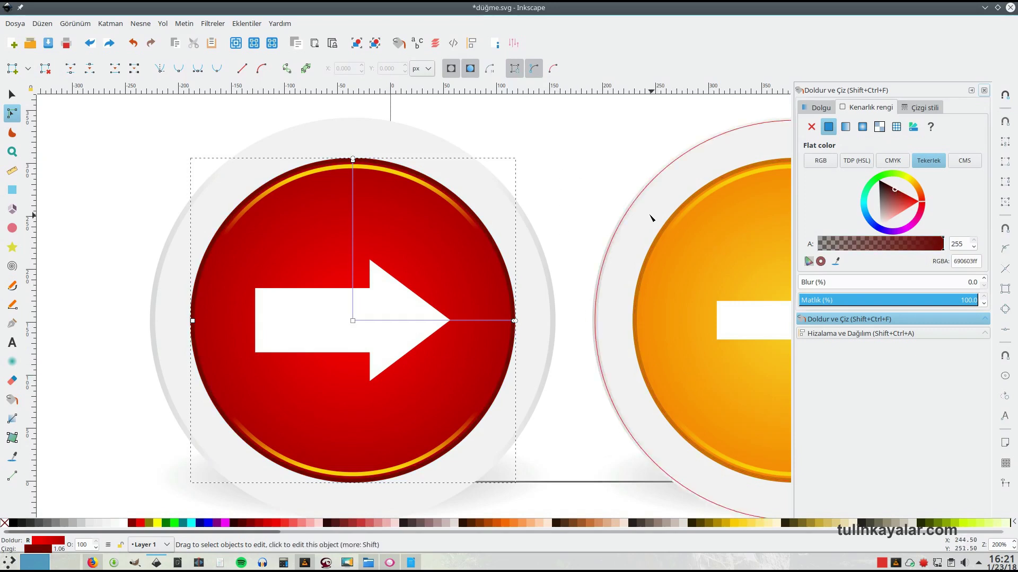
left_click(579, 182)
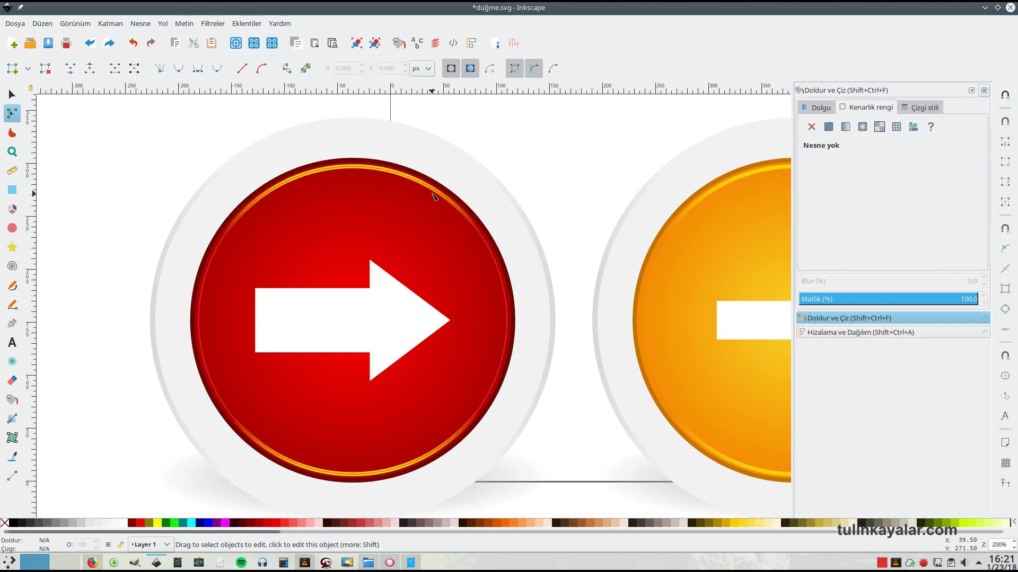
- Duplicate the inner ring's linear gradient and set its top and bottom stops to red ff0000ff
left_click(445, 228)
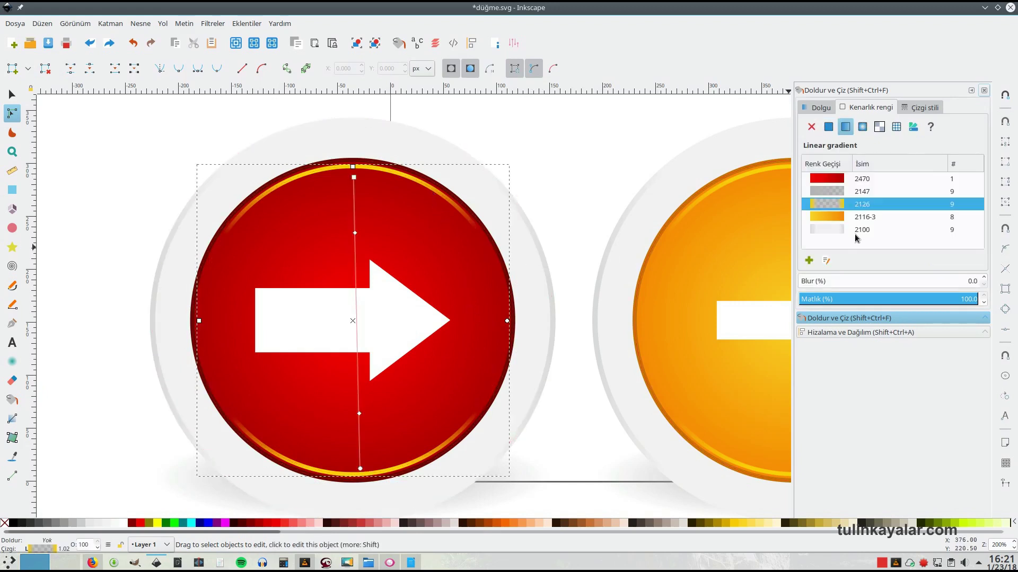
left_click(809, 262)
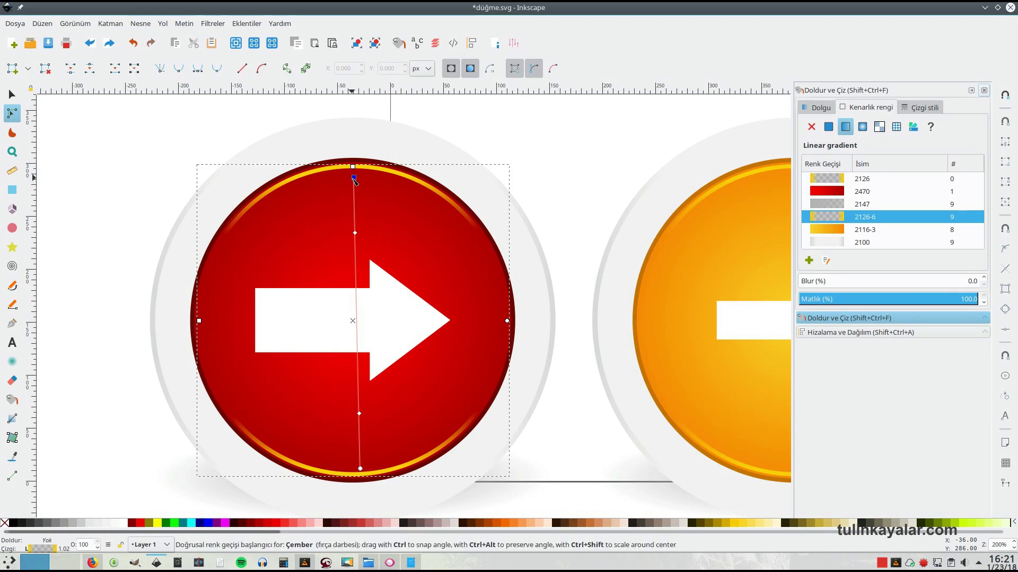
left_click(354, 177)
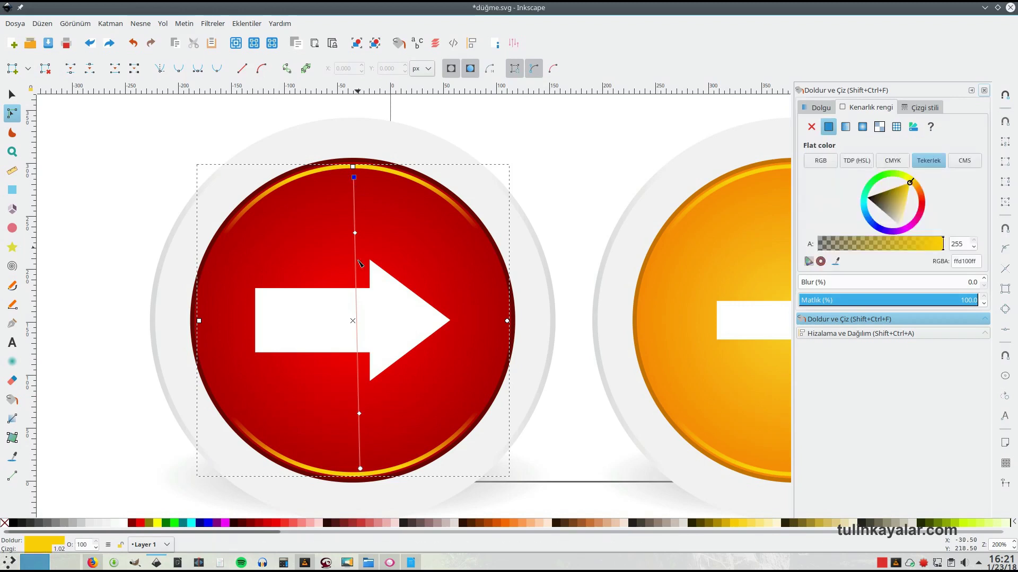
left_click(276, 525)
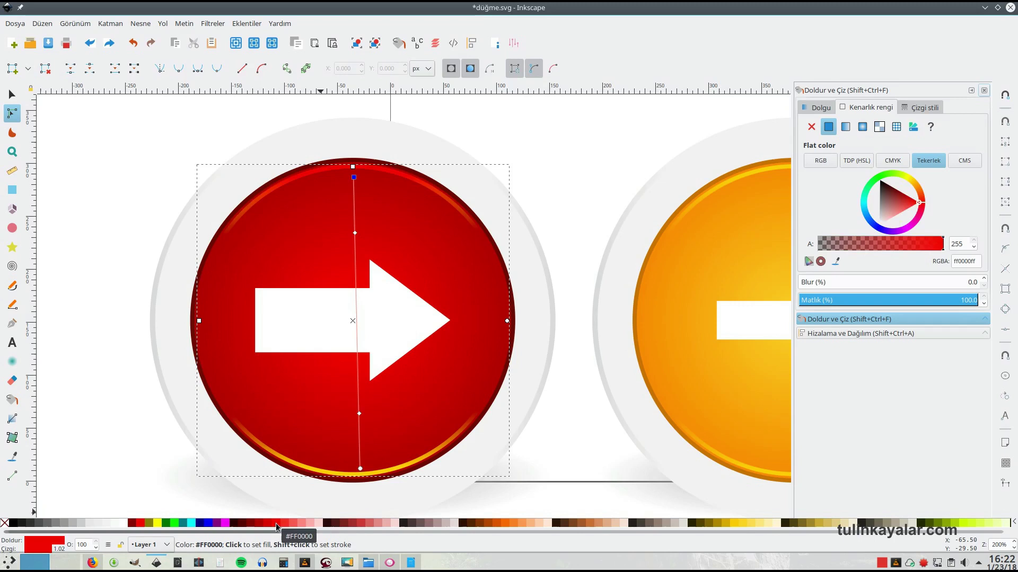
left_click(359, 469)
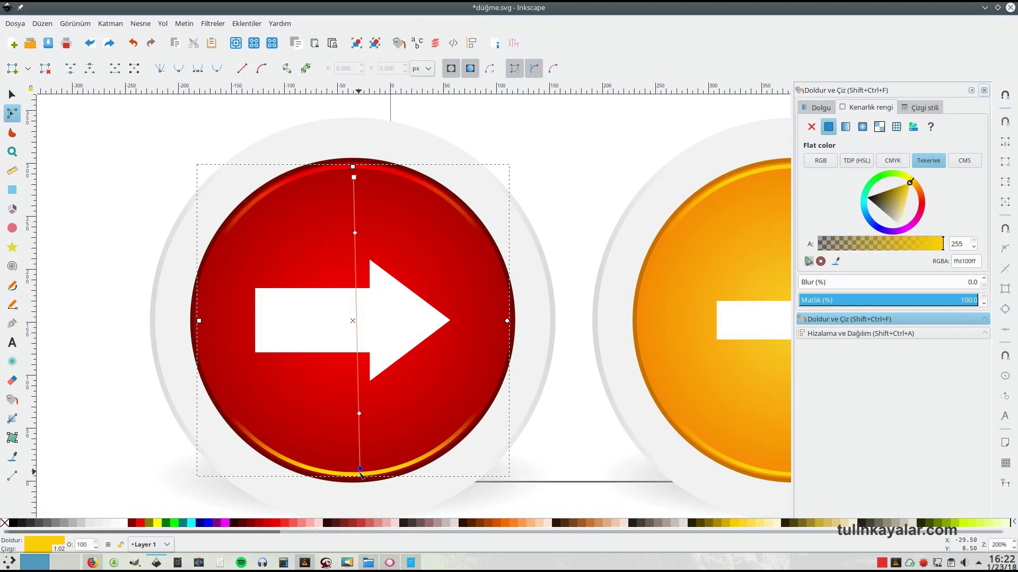
left_click(273, 525)
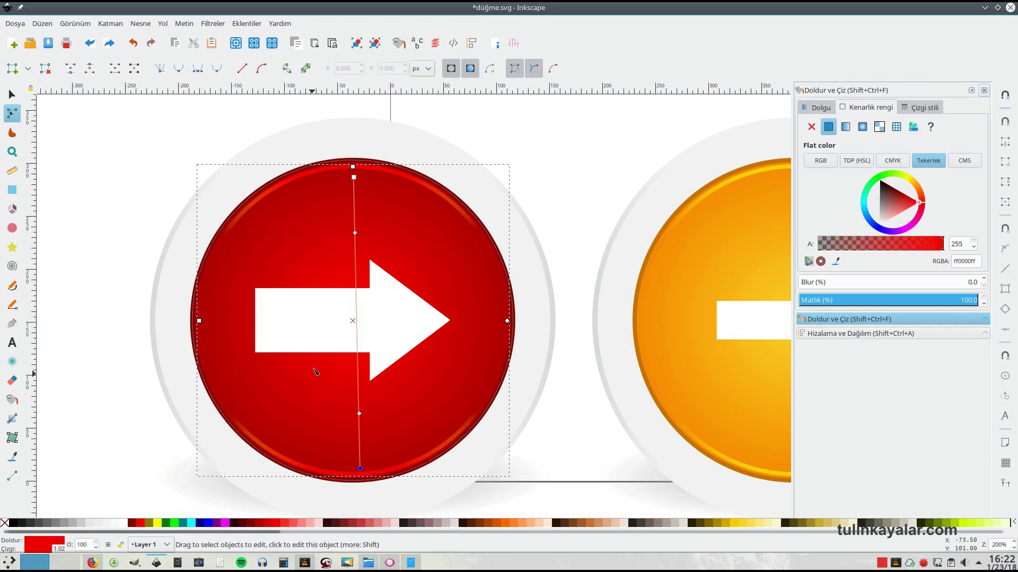
- Make the ring gradient's middle stop red with opacity 0 (ff000000)
left_click(354, 232)
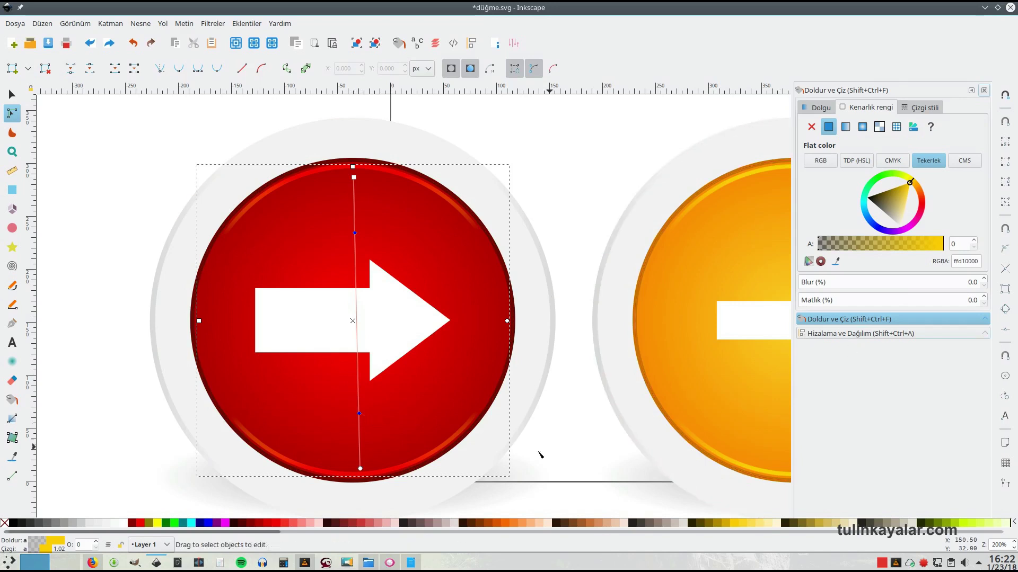
left_click(276, 529)
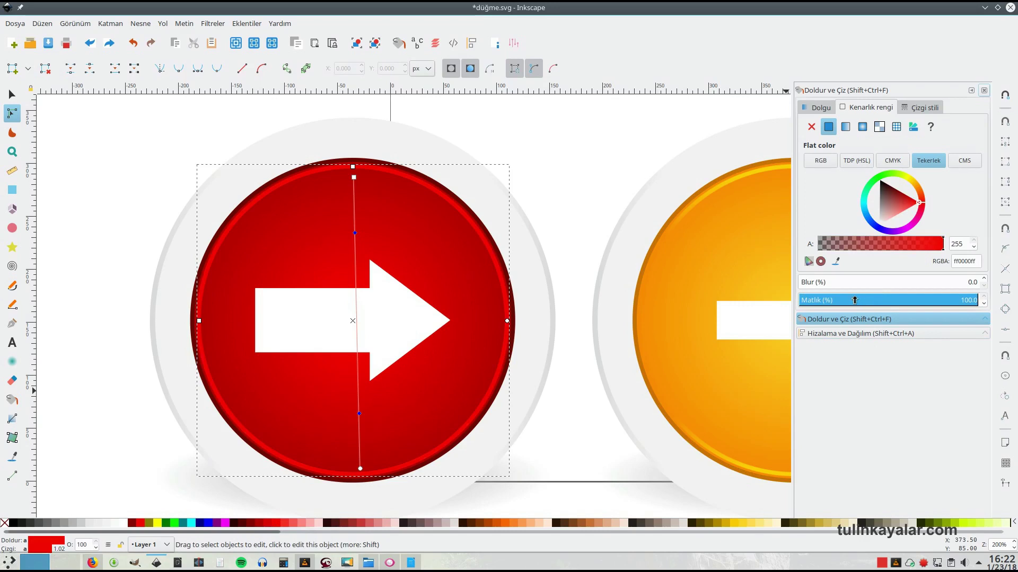
left_click(800, 302)
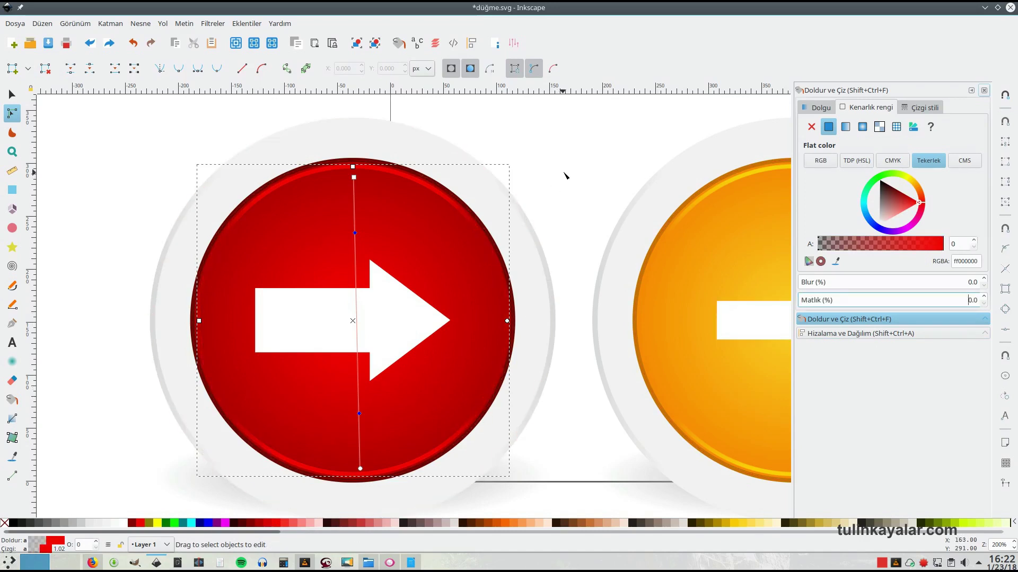
left_click(575, 351)
- Fill the middle-row minus circle with the red 2470 gradient
scroll(564, 395, "down", 3, "ctrl")
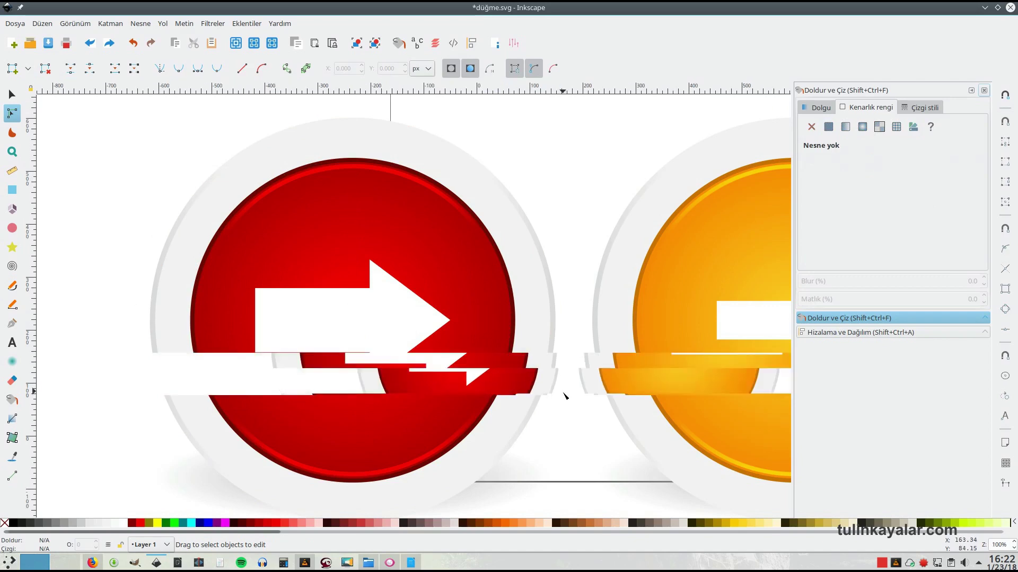
scroll(562, 403, "right", 6)
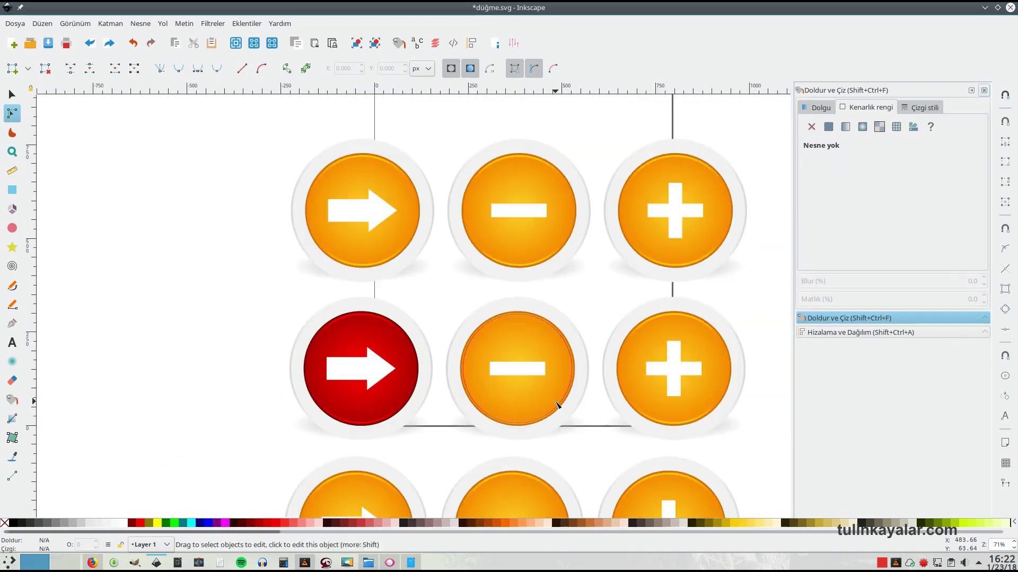
scroll(562, 403, "right", 3)
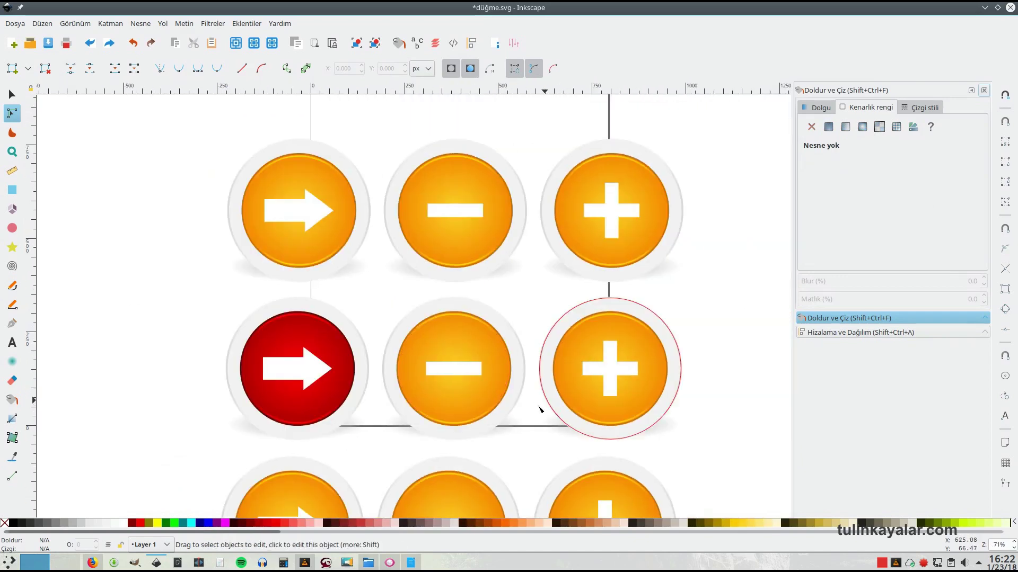
left_click(460, 342)
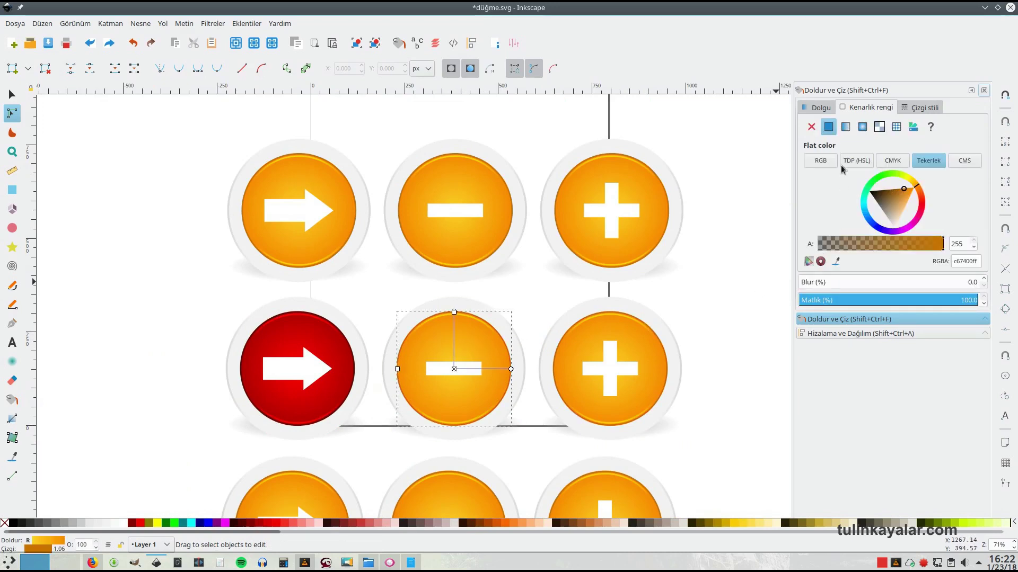
left_click(821, 108)
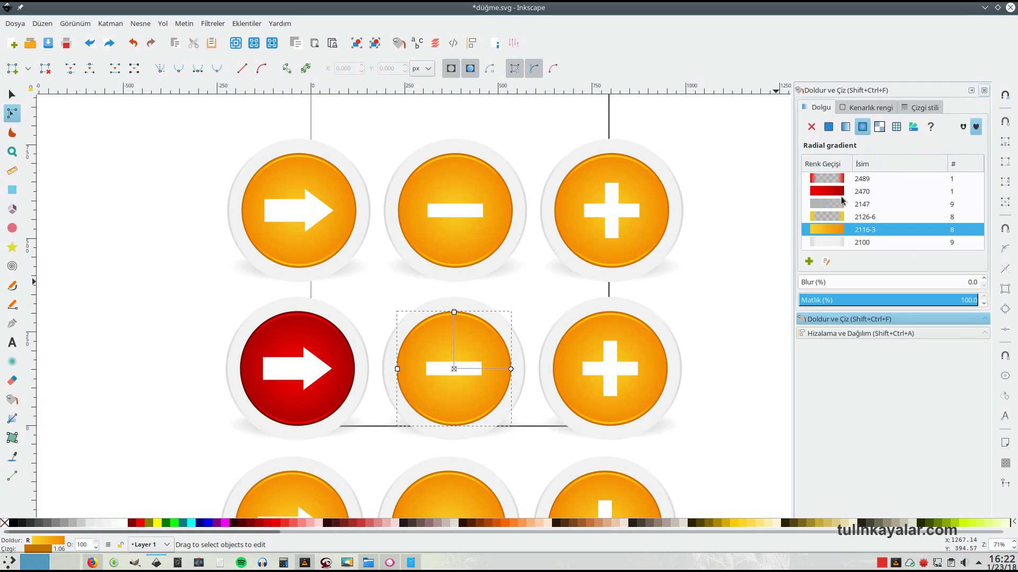
left_click(830, 195)
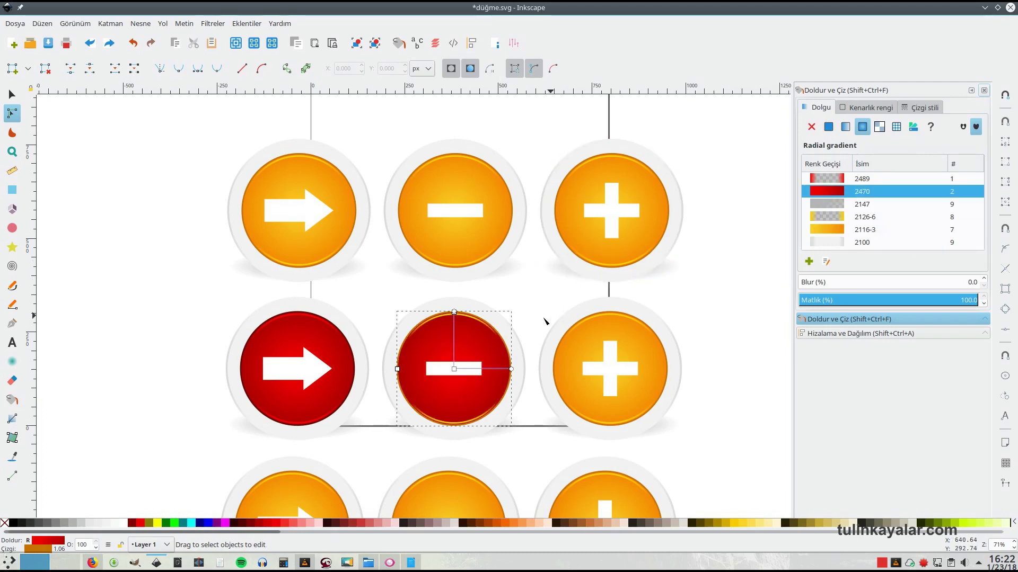
- Copy the arrow circle's 690603ff outline colour and paste it into the minus circle's stroke
left_click(325, 347)
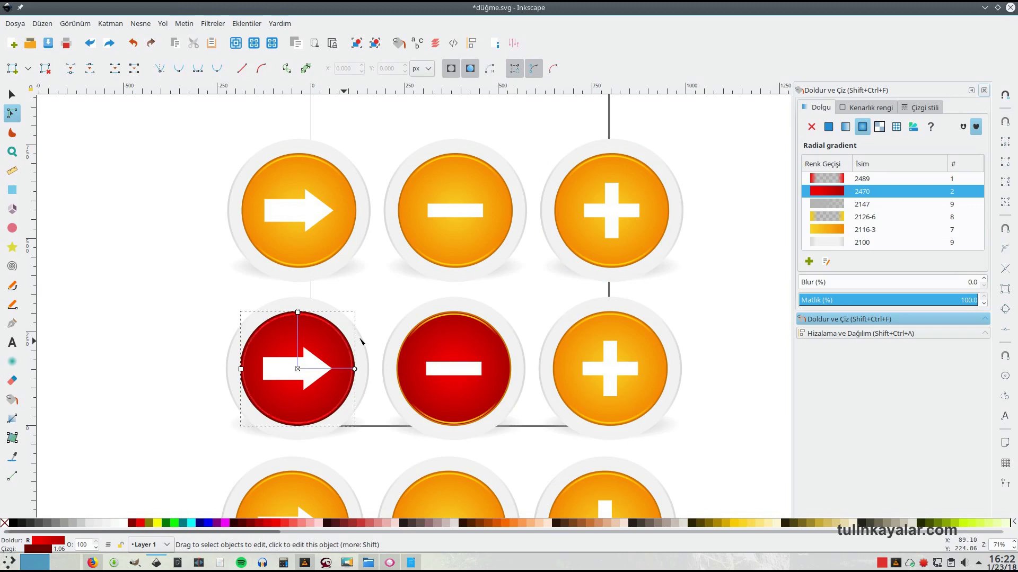
left_click(855, 109)
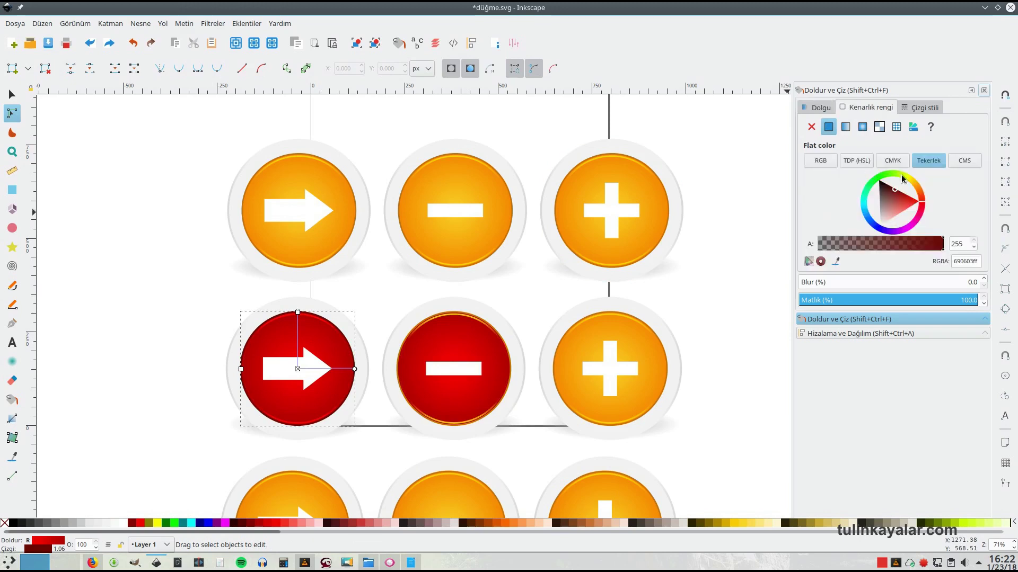
left_click(961, 261)
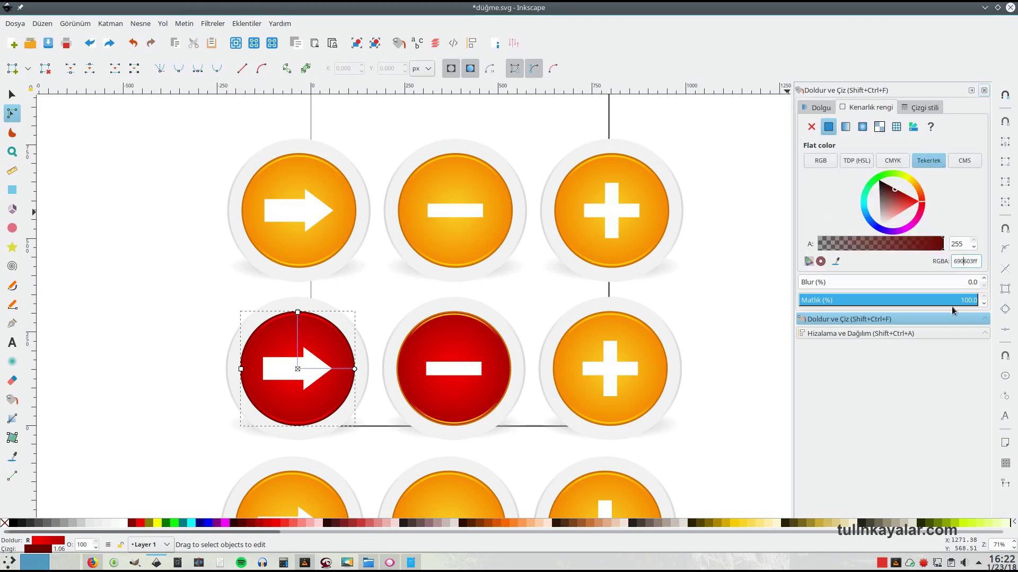
double_click(965, 261)
right_click(964, 262)
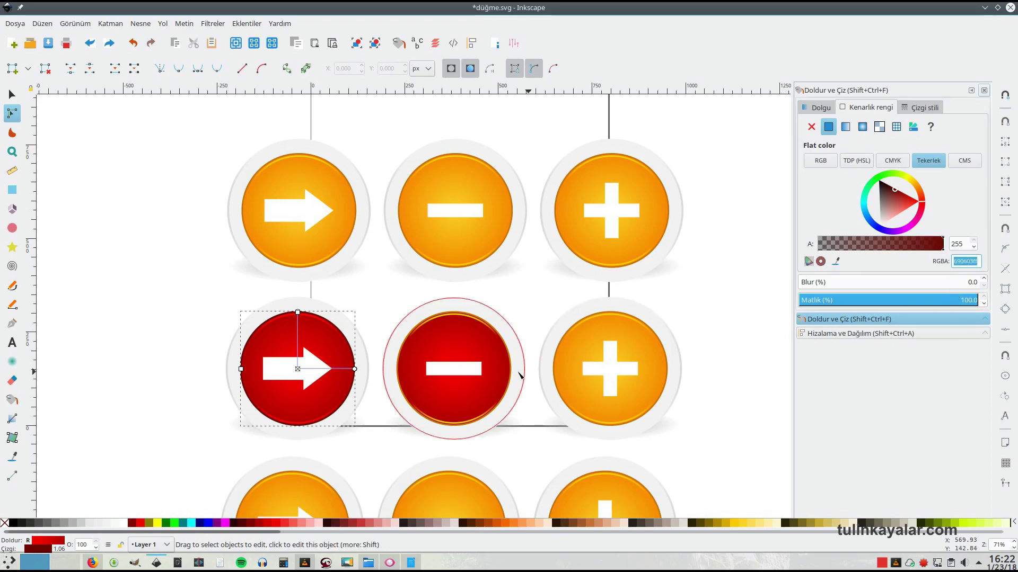
left_click(507, 352)
left_click(966, 261)
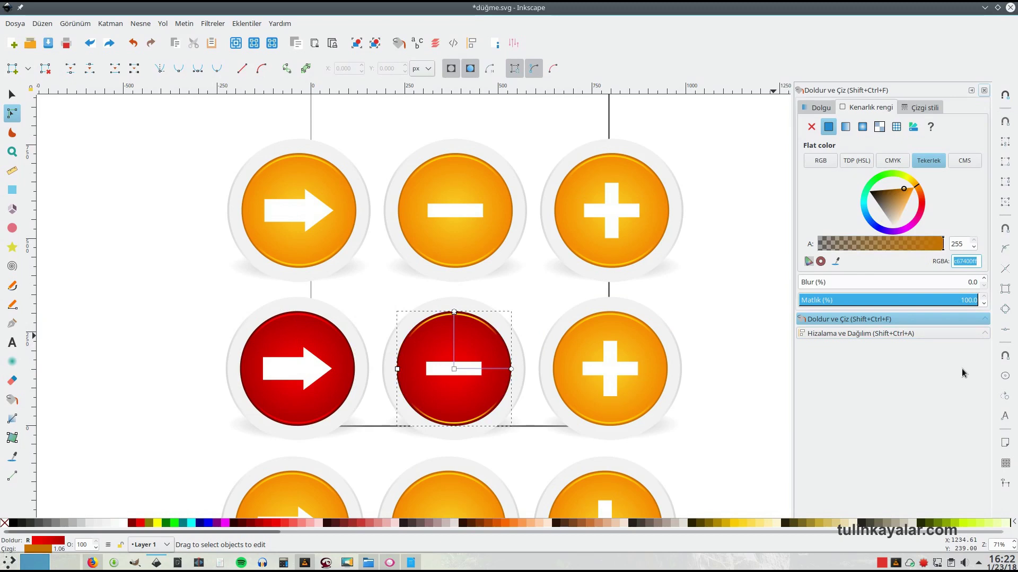
type("690603ff")
key("Return")
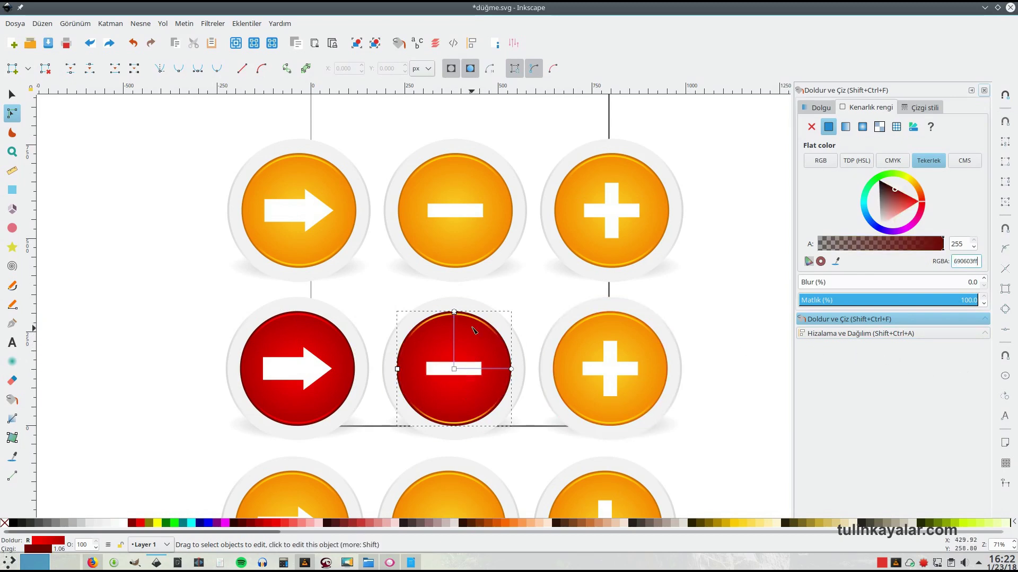
- Give the minus button's highlight ring the red fading 2489 stroke gradient
left_click(845, 127)
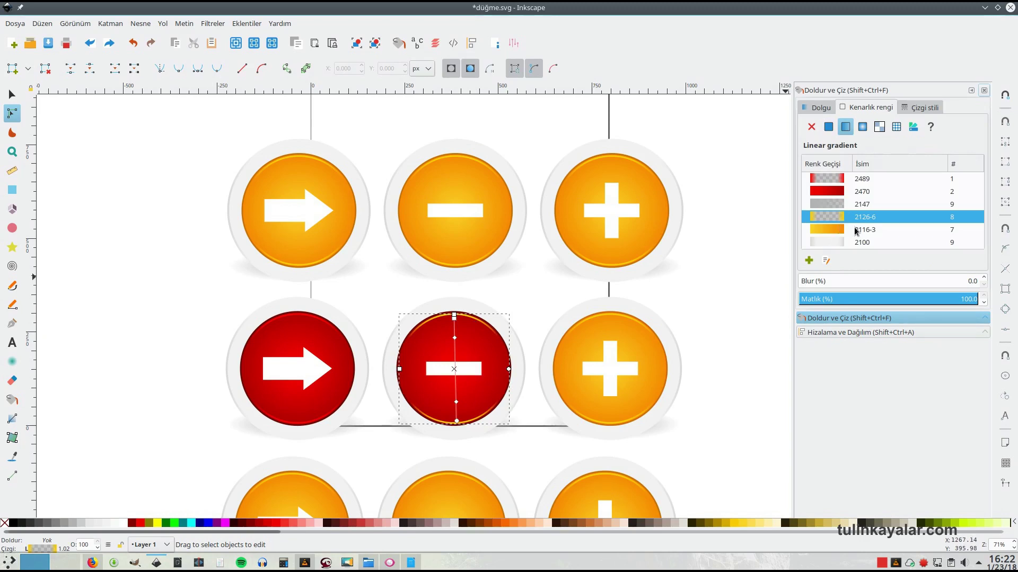
left_click(842, 183)
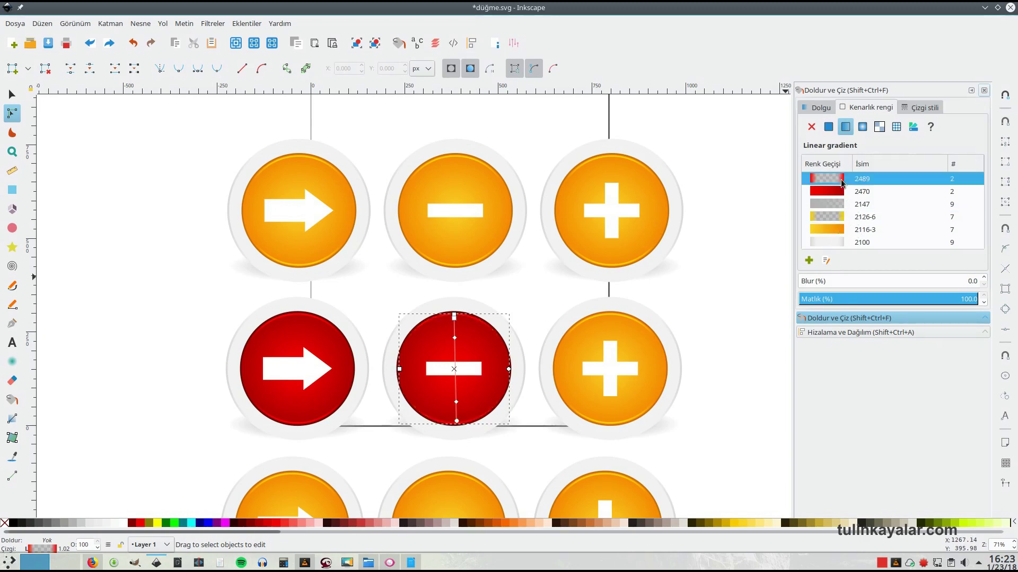
left_click(672, 441)
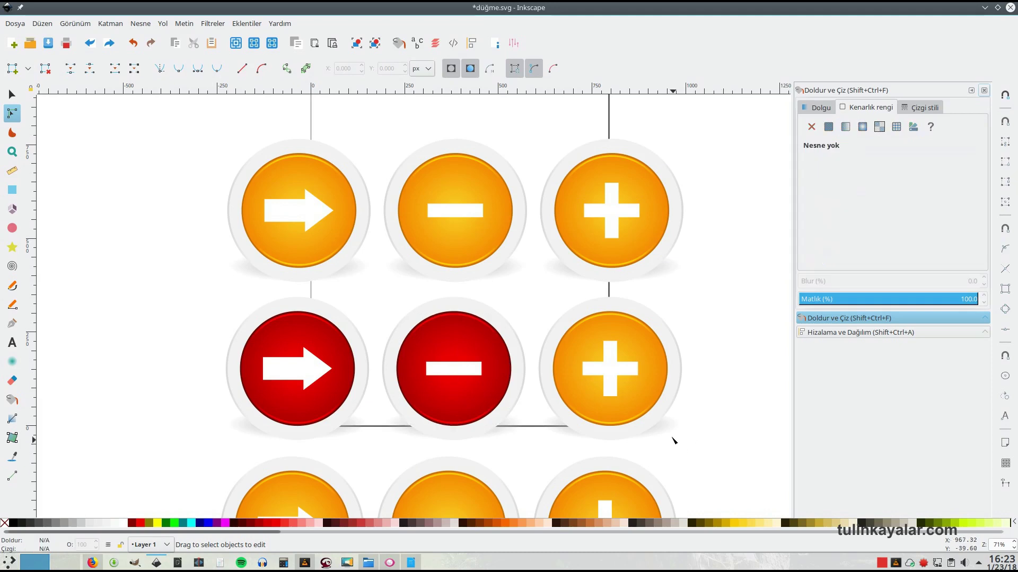
- Give the plus circle a 690603ff outline and the red 2470 gradient fill
left_click(655, 359)
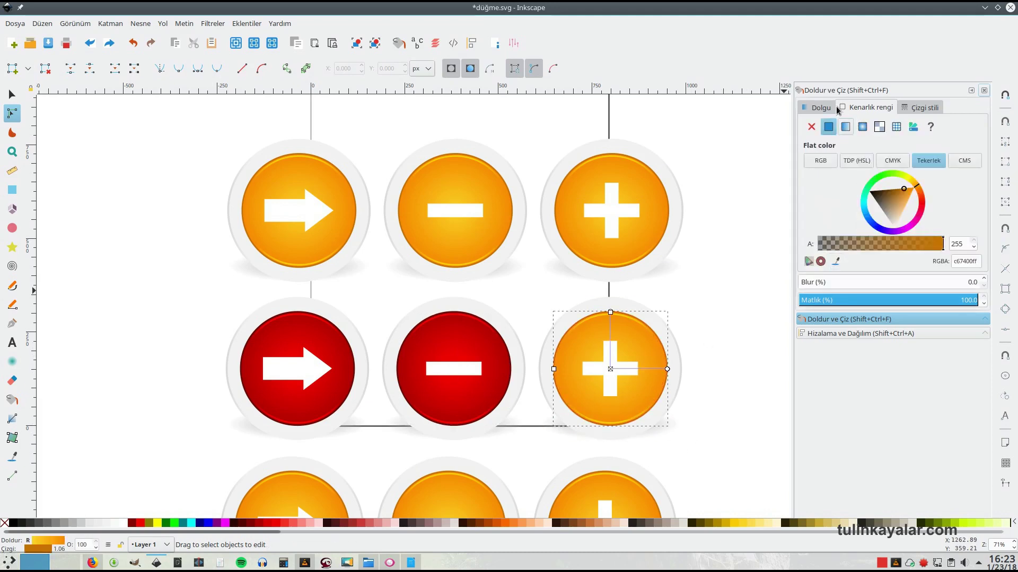
double_click(962, 262)
type("690603ff")
key("Return")
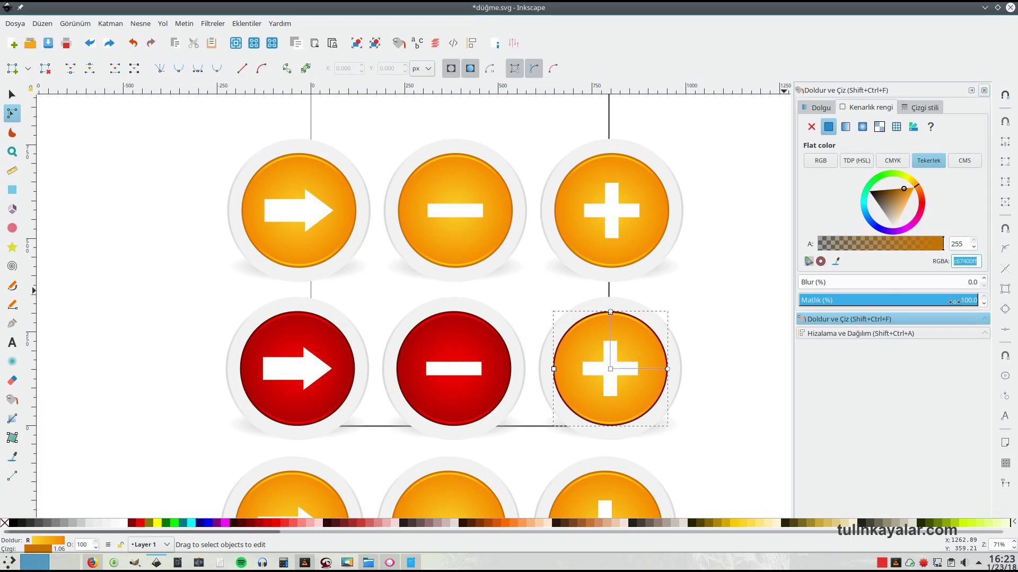
left_click(818, 108)
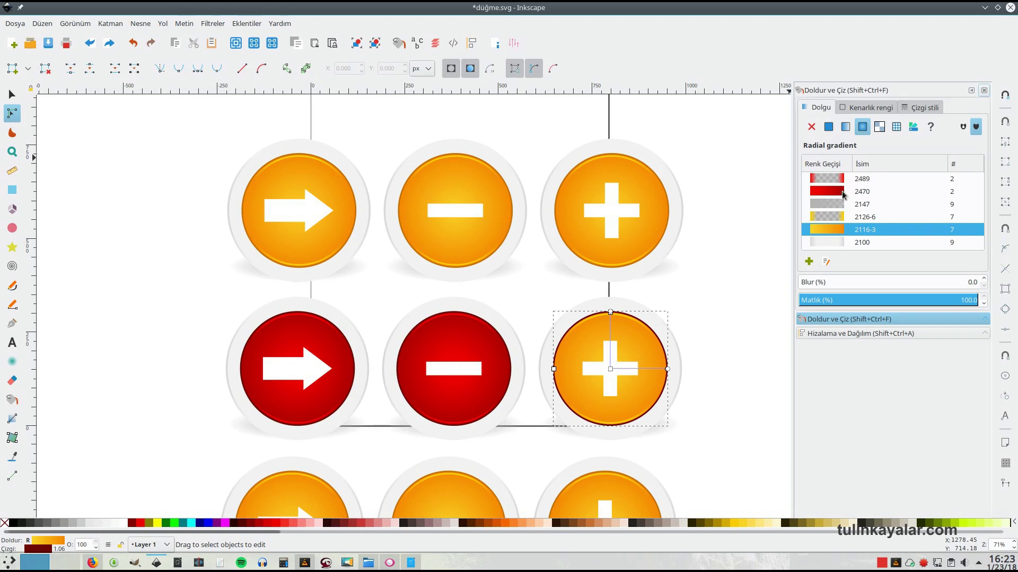
left_click(836, 192)
- Apply the red 2489 gradient to the plus button's rim stroke
left_click(640, 327)
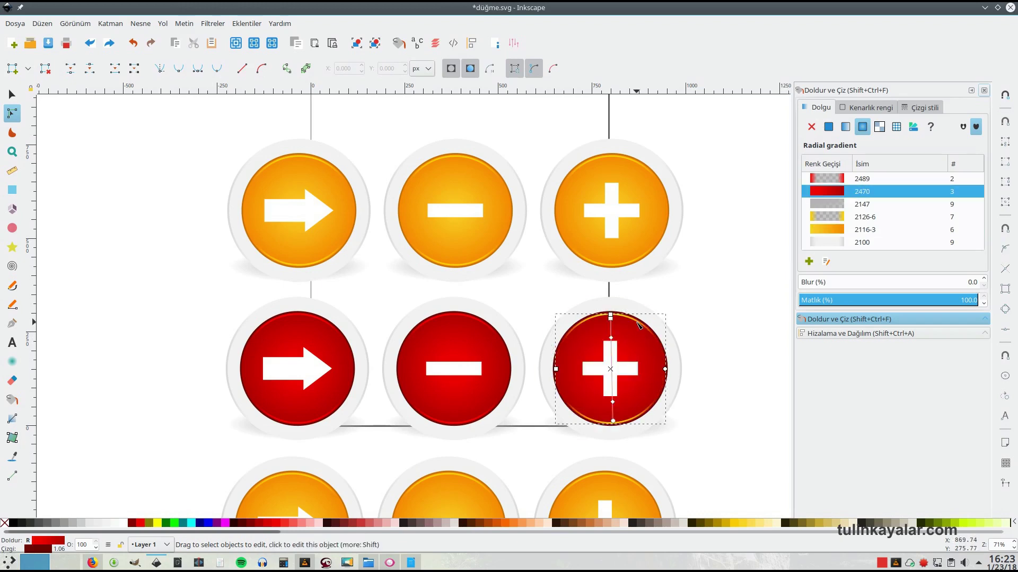
left_click(857, 109)
left_click(852, 182)
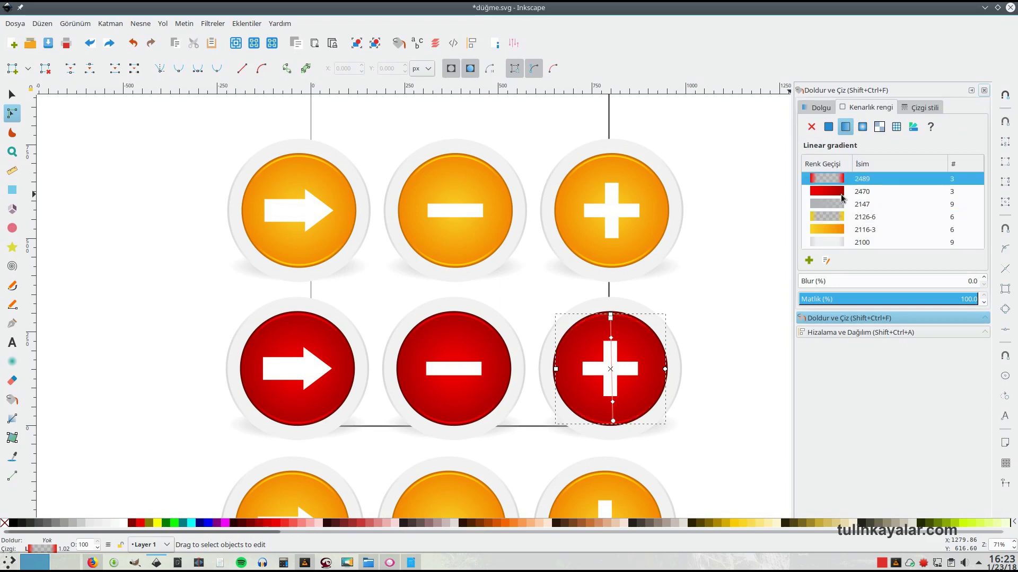
left_click(734, 382)
- Give the bottom-row arrow circle a dark blue 082a8bff outline
scroll(726, 382, "down", 1)
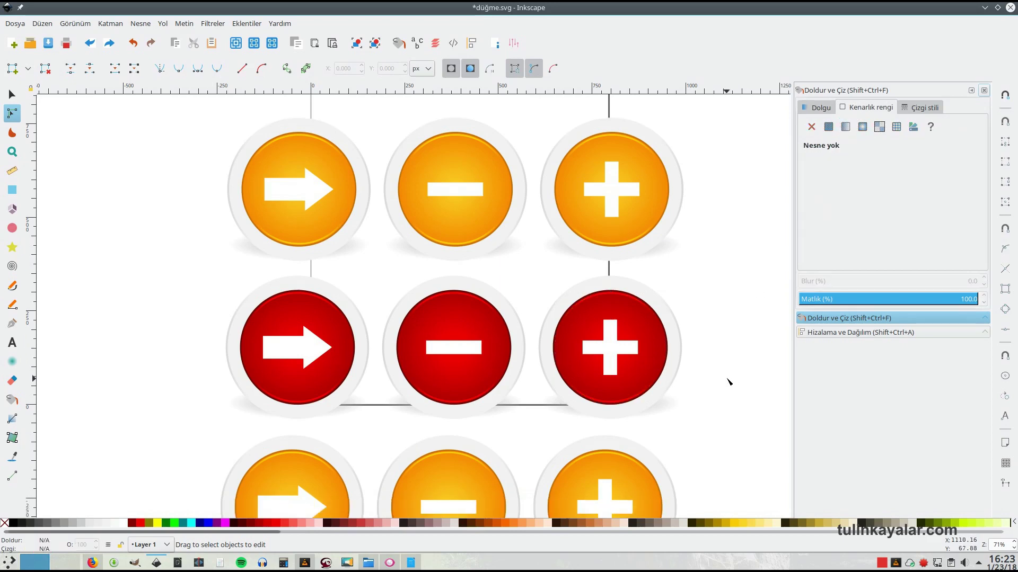
scroll(727, 382, "down", 1)
scroll(689, 424, "down", 3)
scroll(646, 451, "down", 2)
scroll(644, 437, "down", 2)
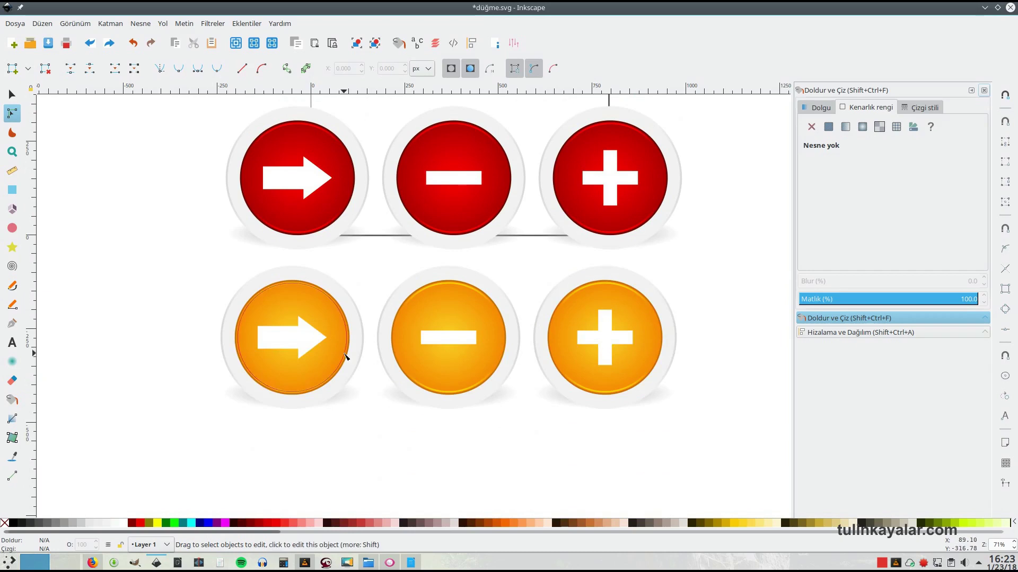
left_click(324, 326)
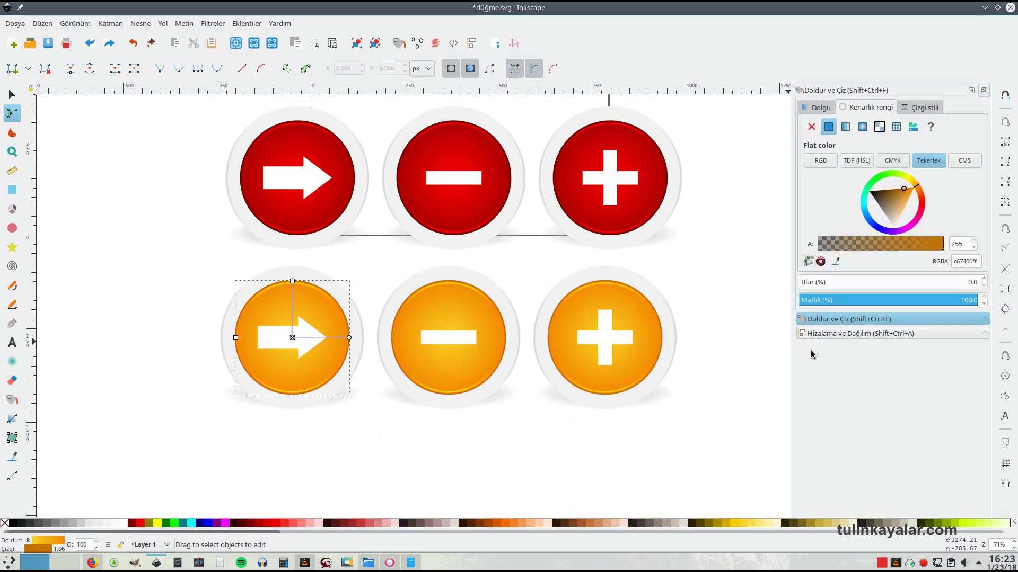
left_click(869, 223)
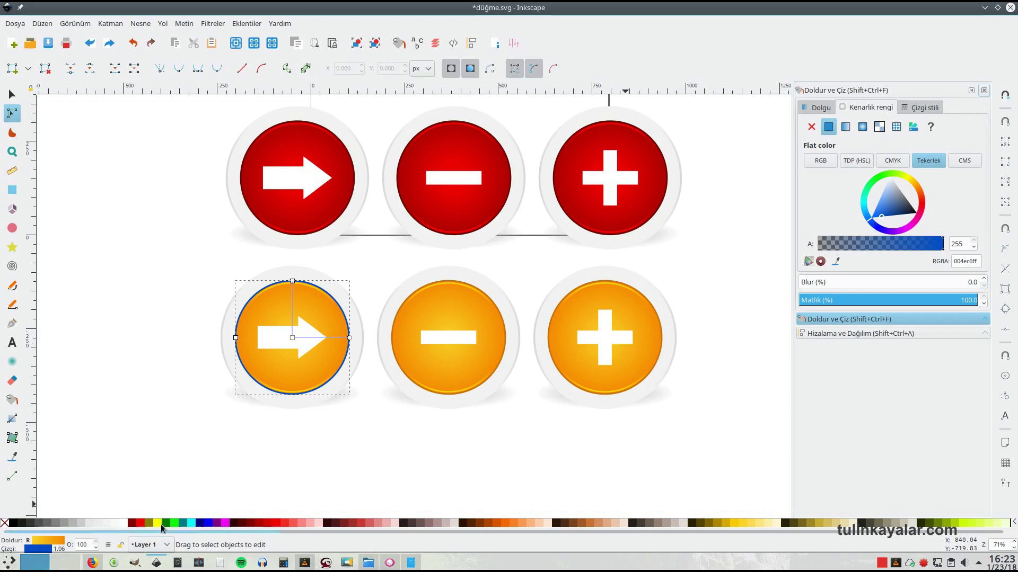
left_click_drag(166, 533, 642, 531)
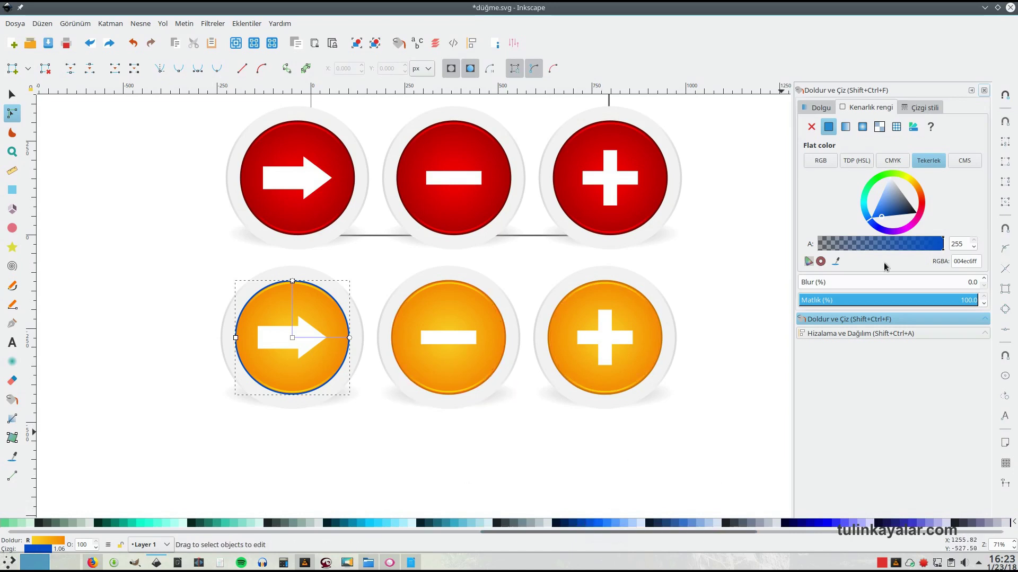
left_click(875, 219)
left_click(894, 215)
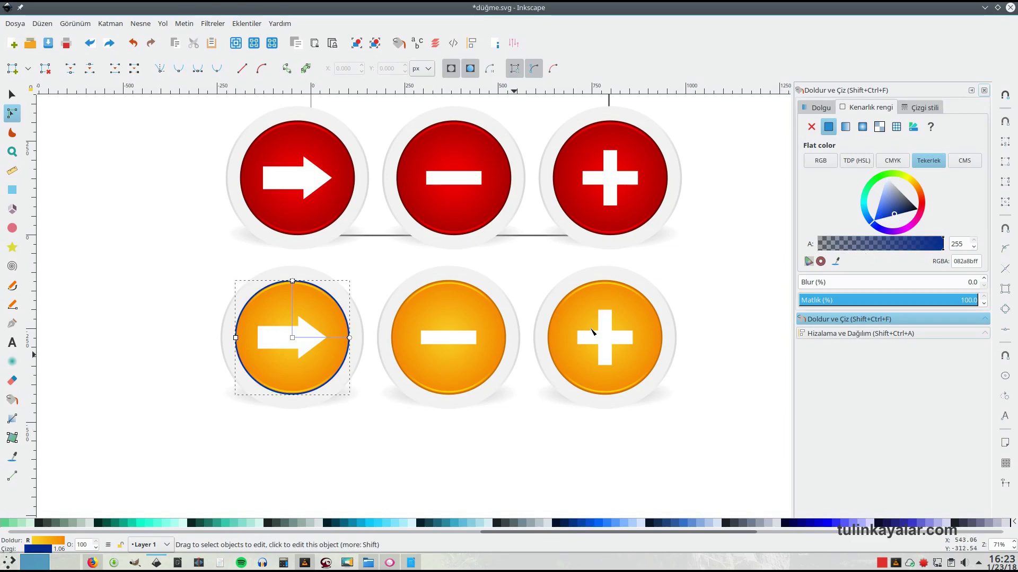
- Duplicate gradient 2116-3 for the bottom arrow, setting outer stop 003380 and centre 2a7fff
left_click(809, 108)
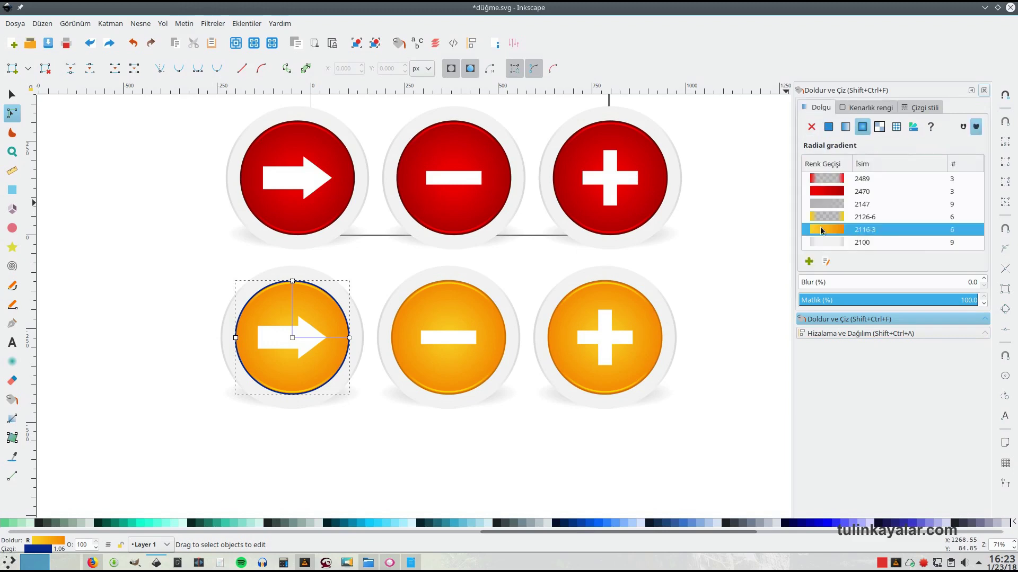
left_click(808, 261)
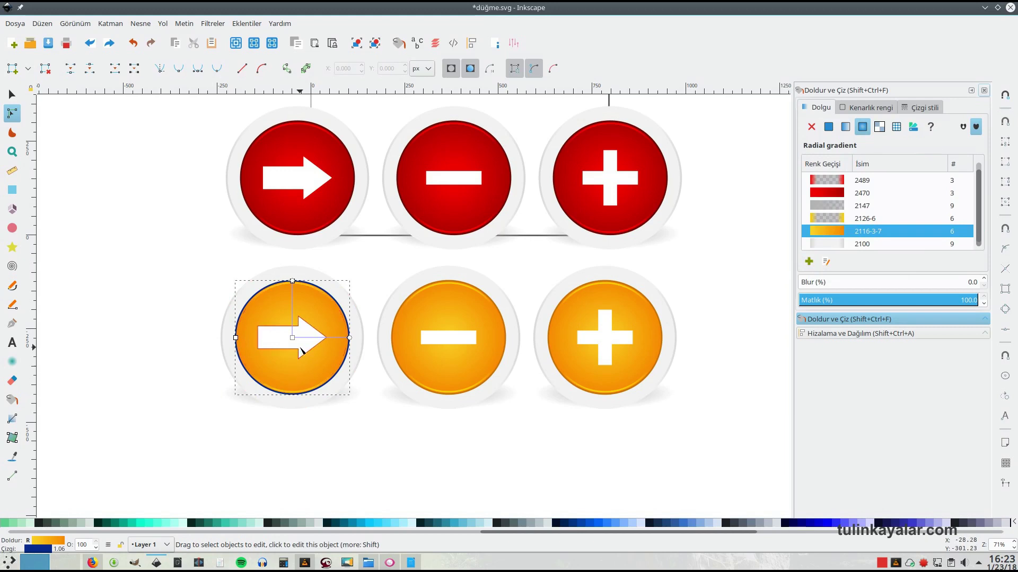
left_click(349, 338)
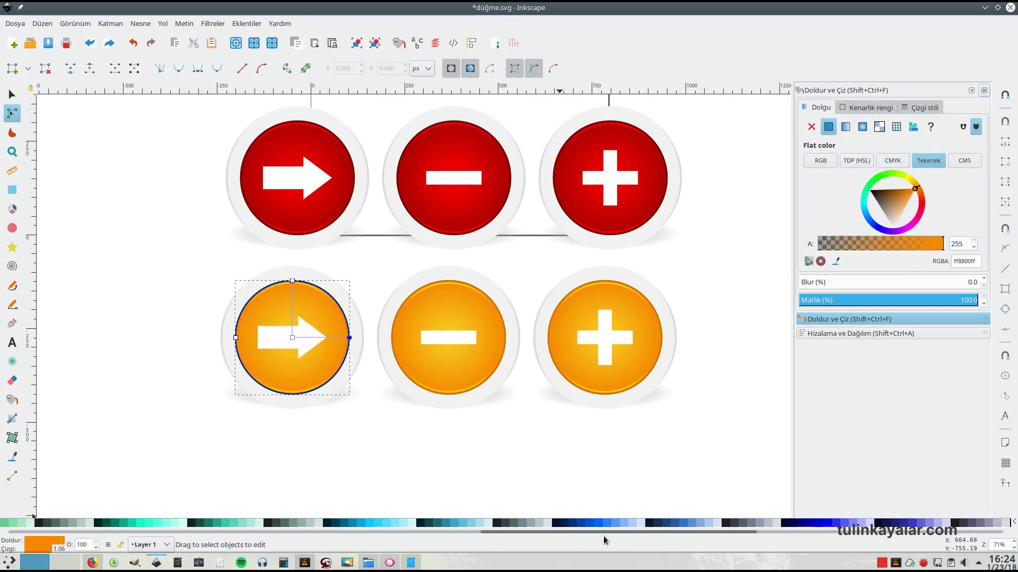
left_click(575, 526)
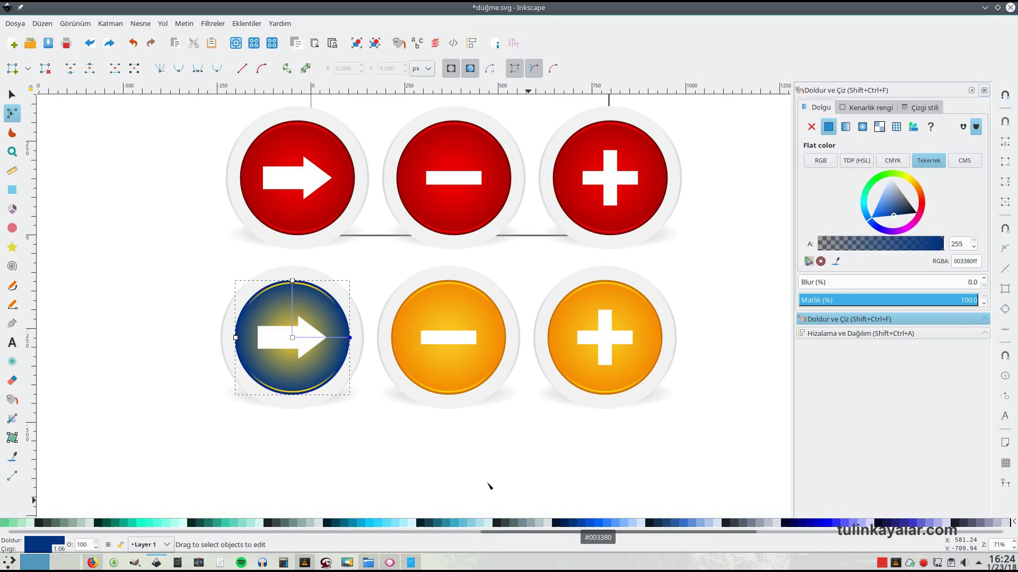
left_click(292, 338)
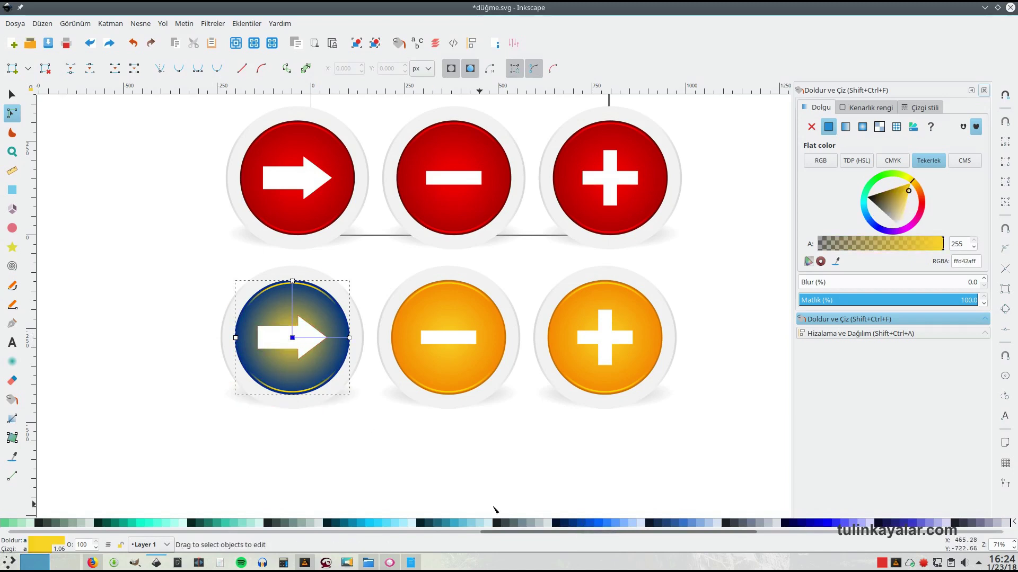
left_click(600, 522)
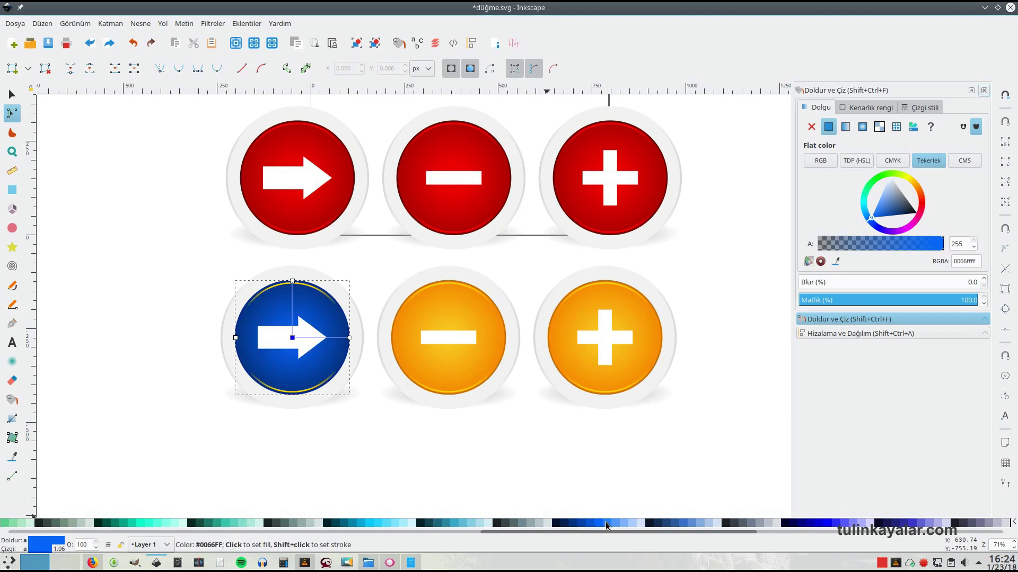
left_click(606, 524)
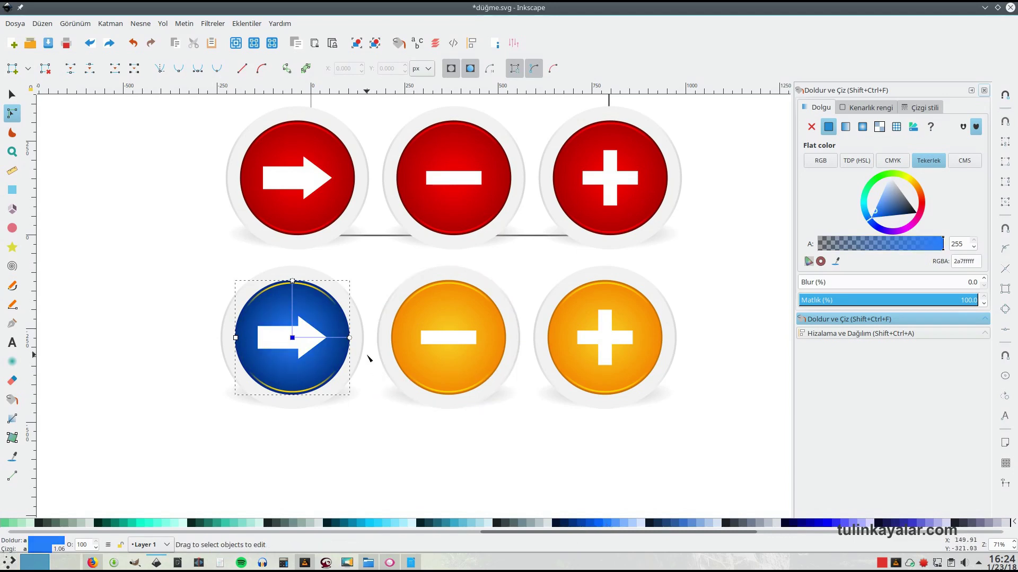
- Reselect the blue arrow circle at 141% zoom, undo a stray flat fill, and select its stroke RGBA value
left_click(373, 429)
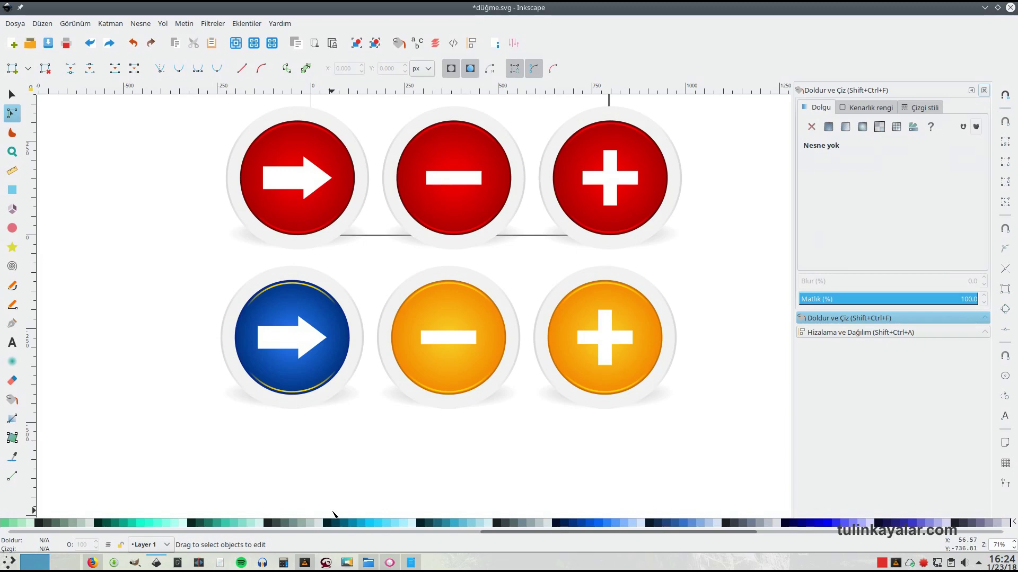
left_click(322, 314)
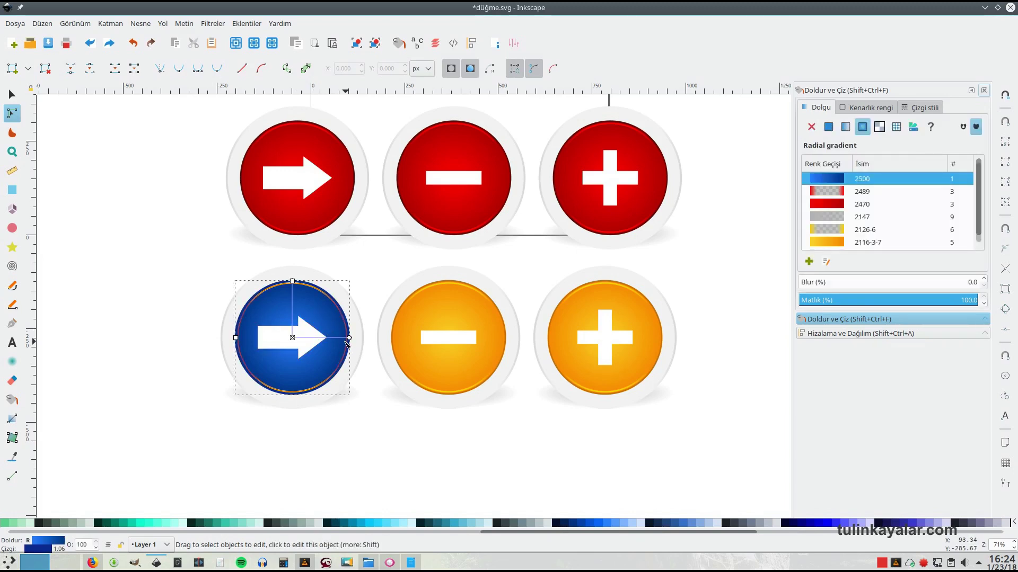
scroll(345, 350, "up", 2)
left_click(356, 330)
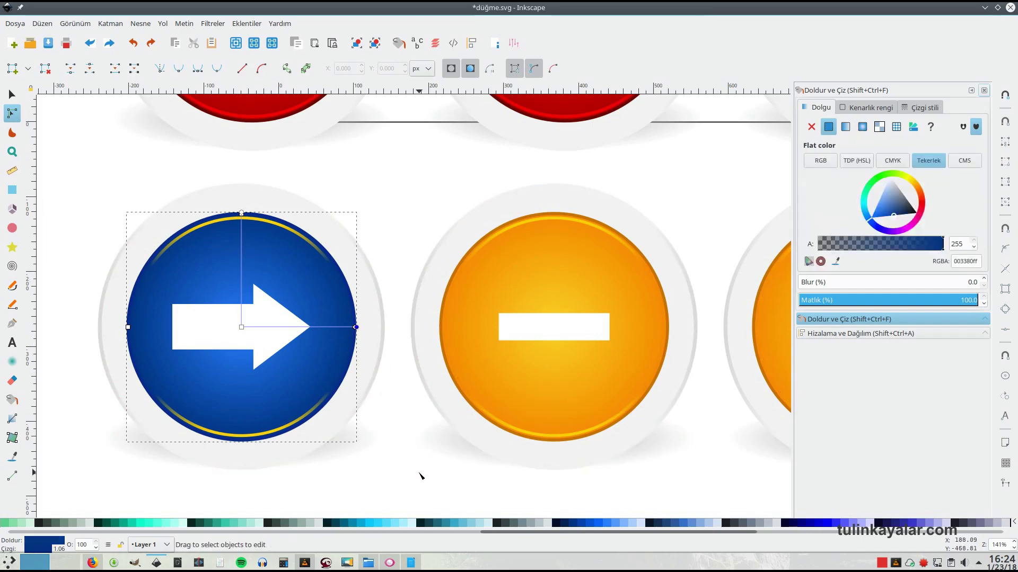
key("ctrl+z")
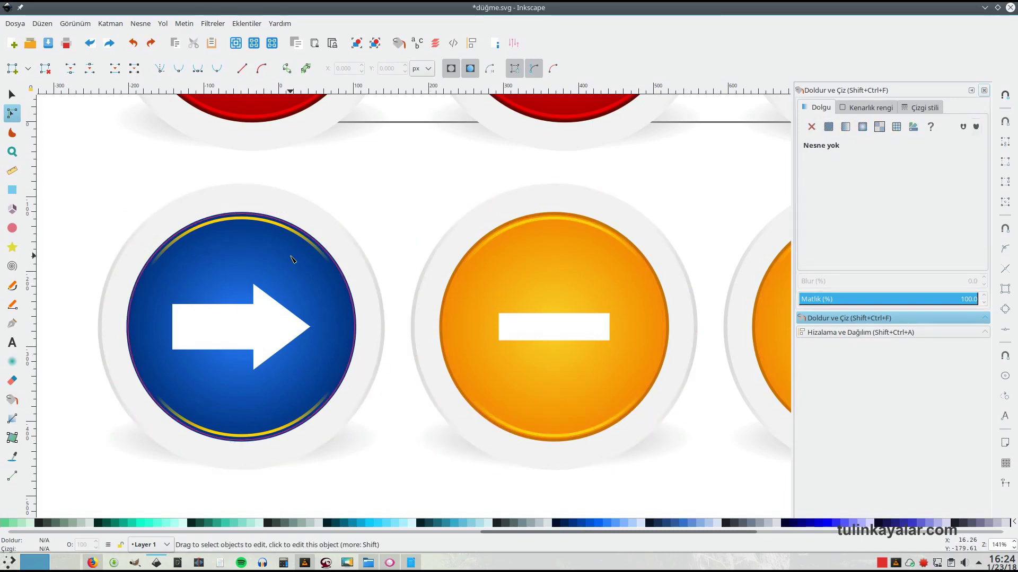
left_click(866, 109)
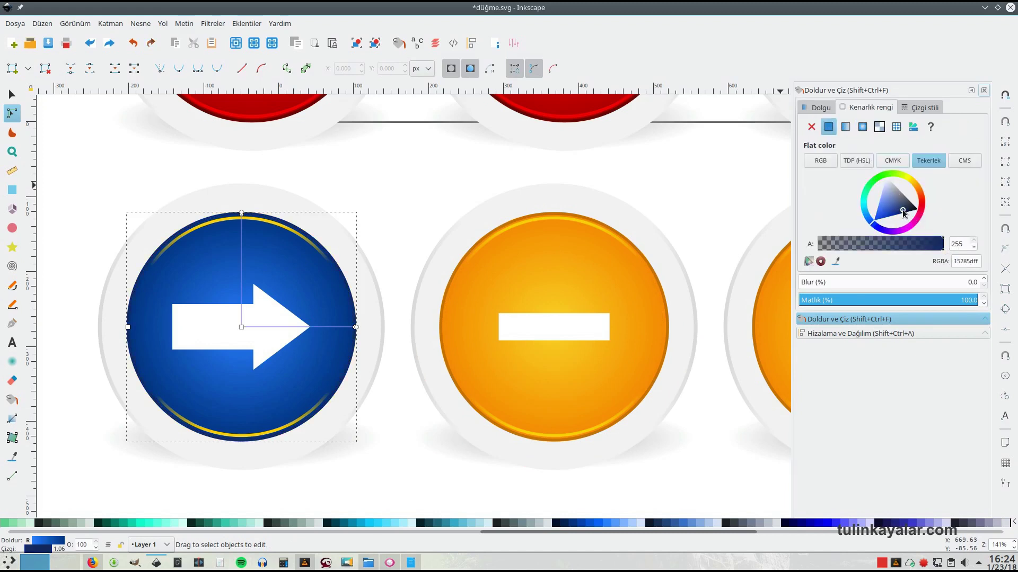
left_click(971, 261)
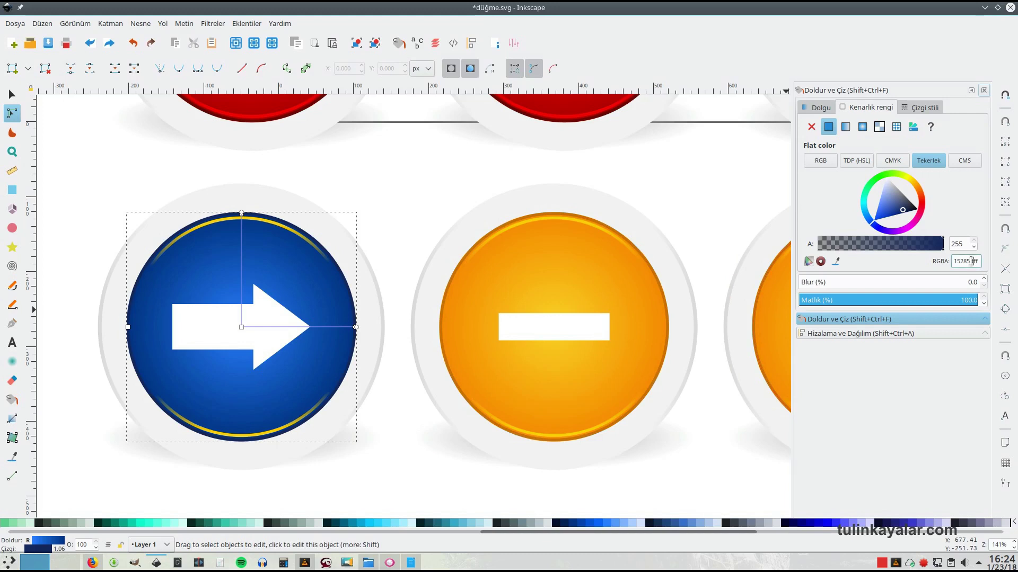
key("ctrl+a")
- Give the blue arrow button's yellow ring its own gradient and make the top stop light blue 5599ff
left_click(409, 195)
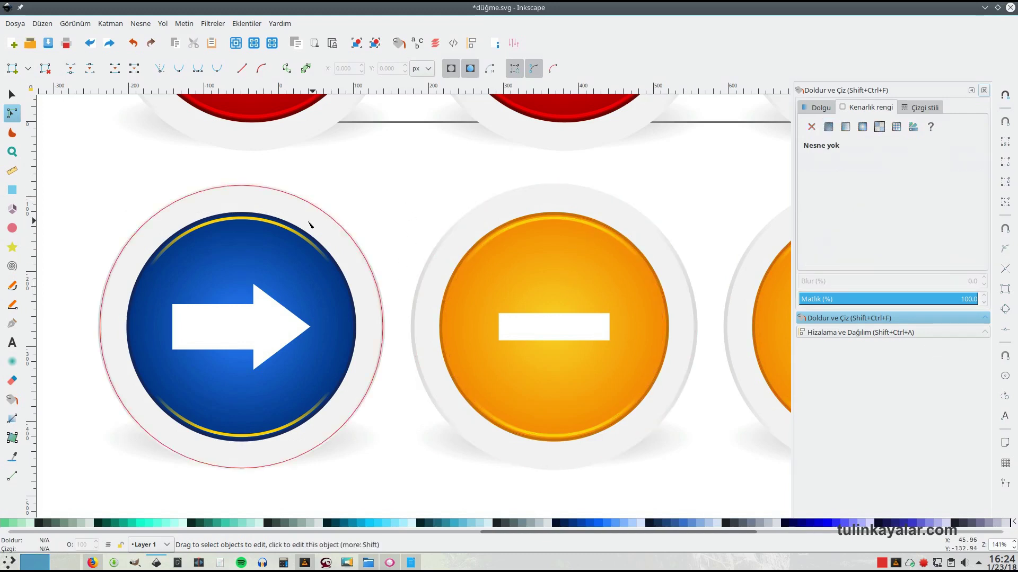
left_click(285, 229)
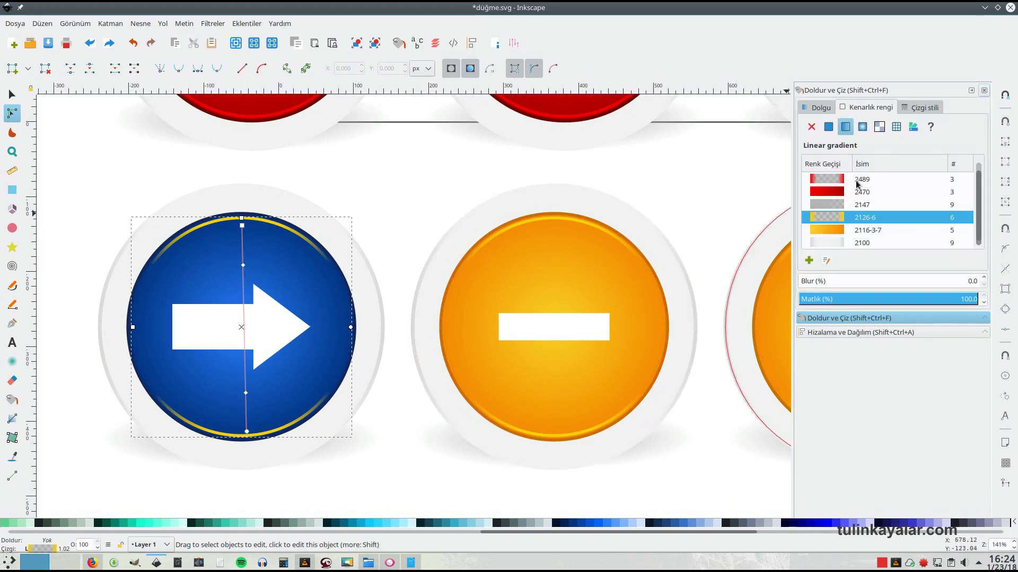
left_click(809, 260)
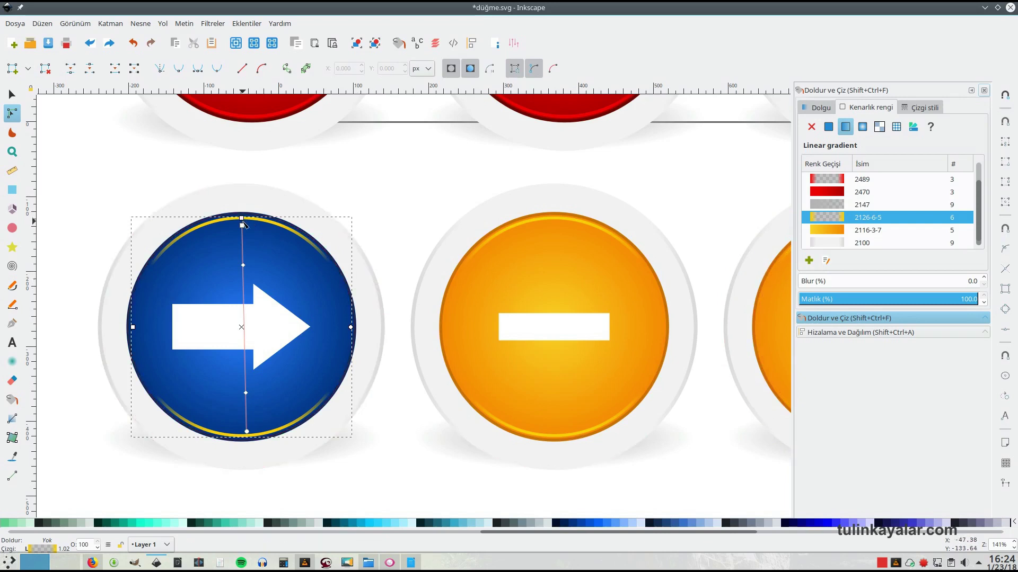
left_click(242, 225)
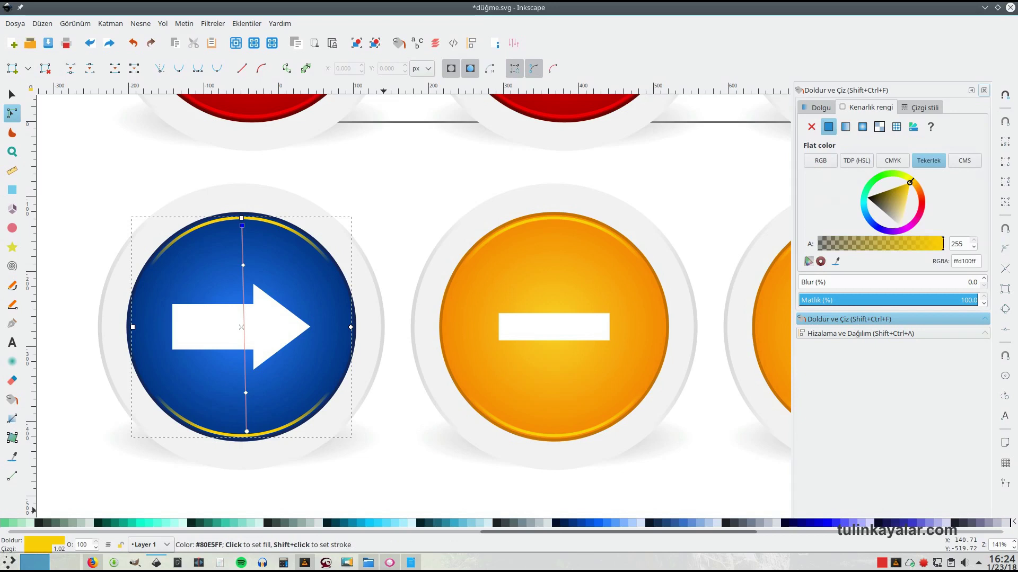
left_click(615, 528)
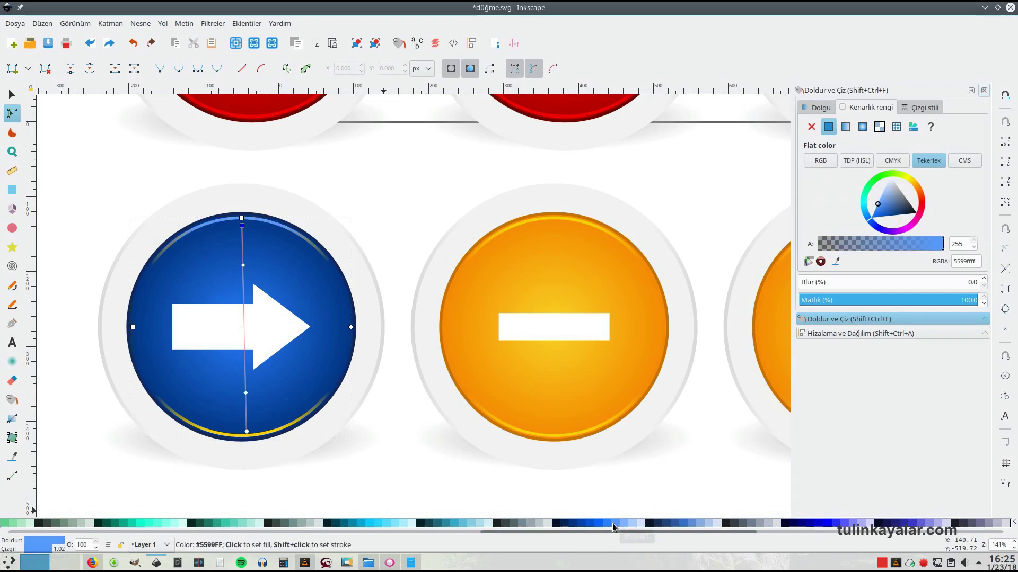
- Make the bottom and middle rim stops light blue 5599ff, with the middle stop at 0 opacity
left_click(247, 433)
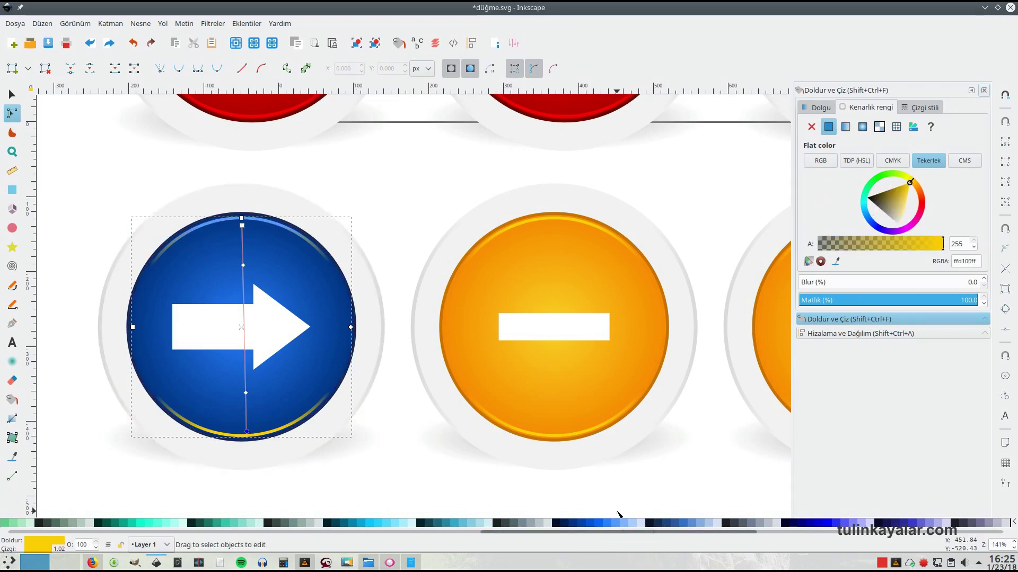
left_click(614, 527)
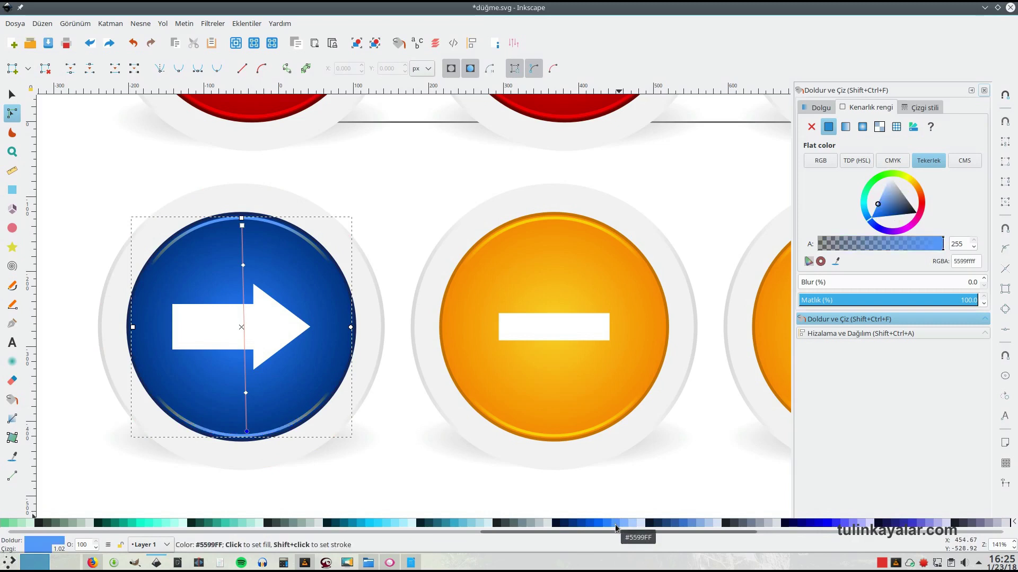
left_click(243, 266)
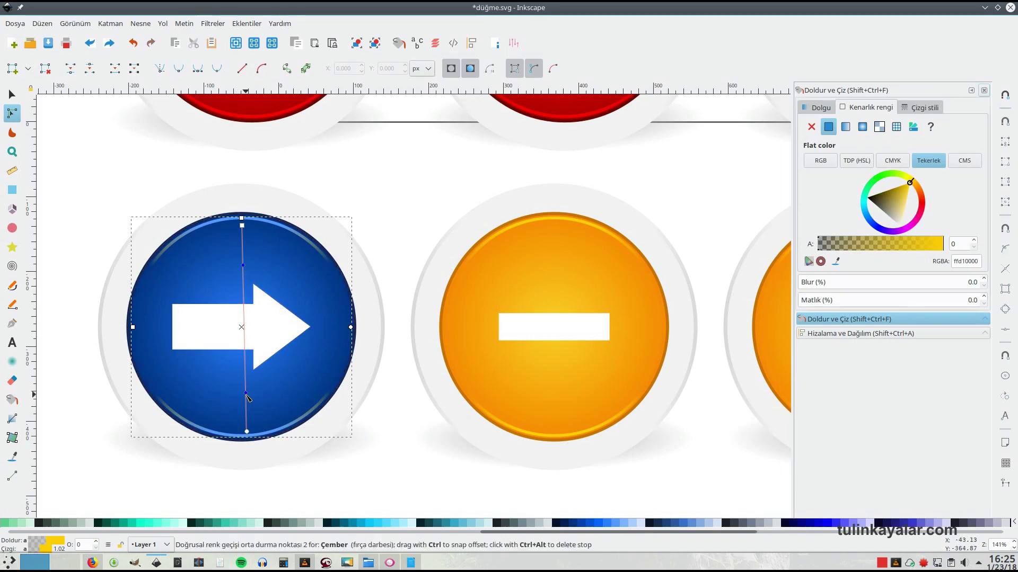
left_click(615, 526)
left_click_drag(890, 298, 732, 295)
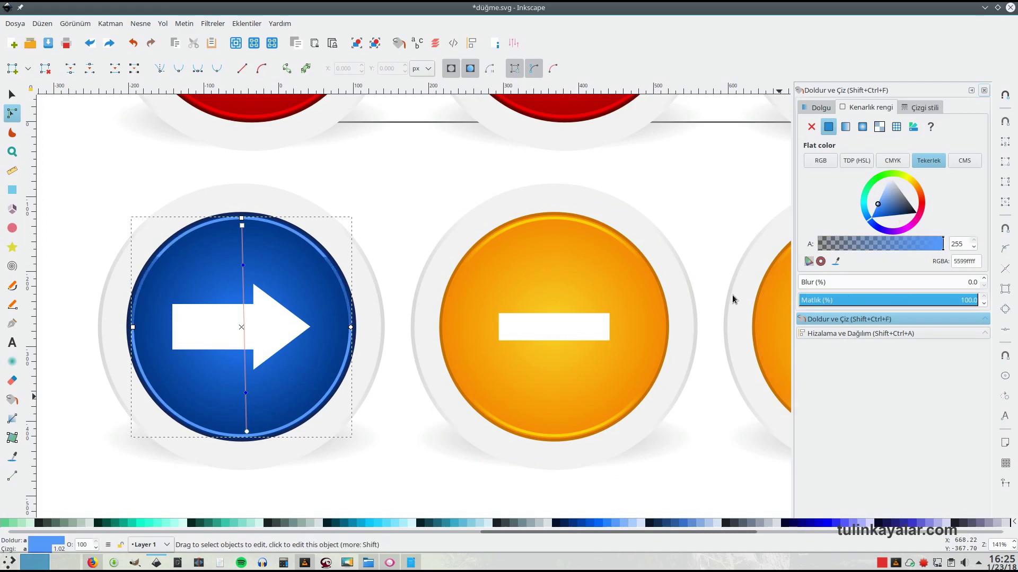
left_click(368, 192)
left_click(511, 268)
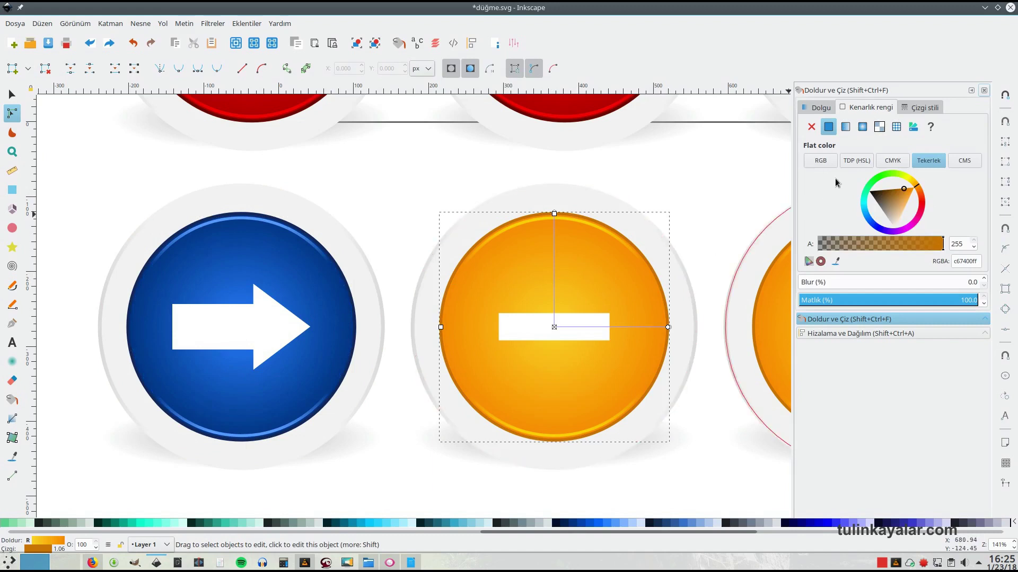
- Give the minus circle a dark navy 15285dff outline and blue radial gradient 2500 fill
left_click(962, 262)
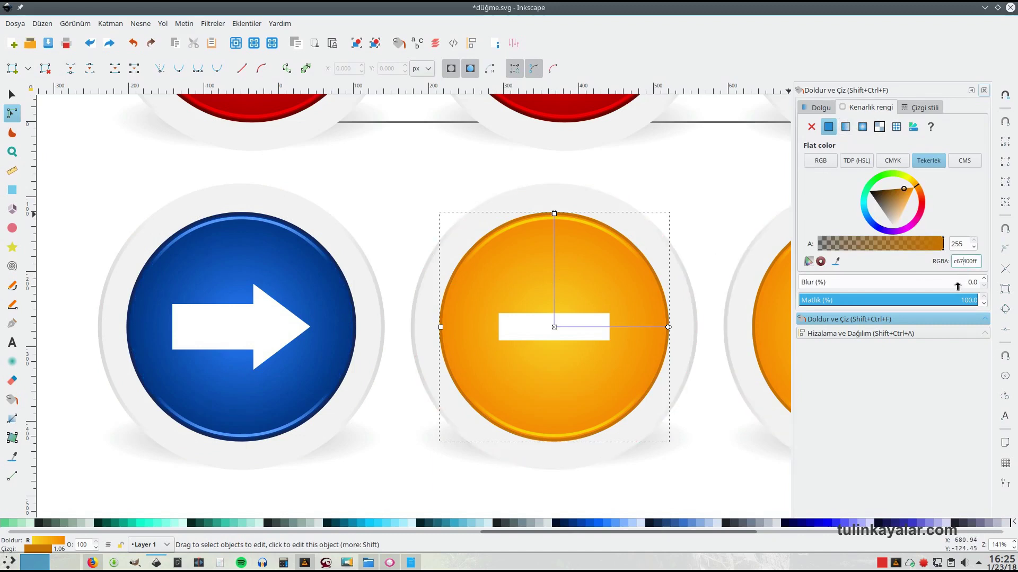
type("15285dff")
key("Return")
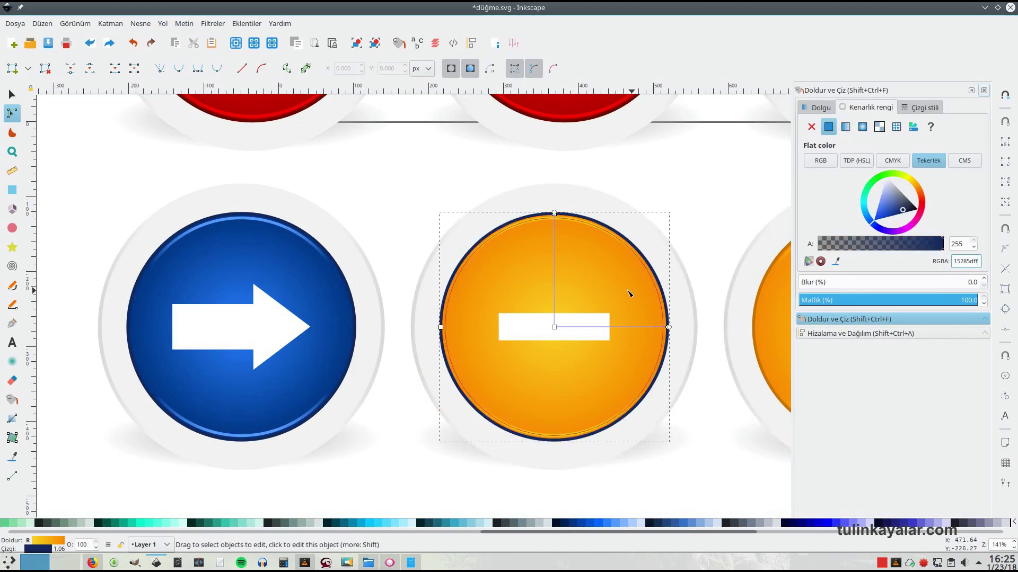
left_click(816, 107)
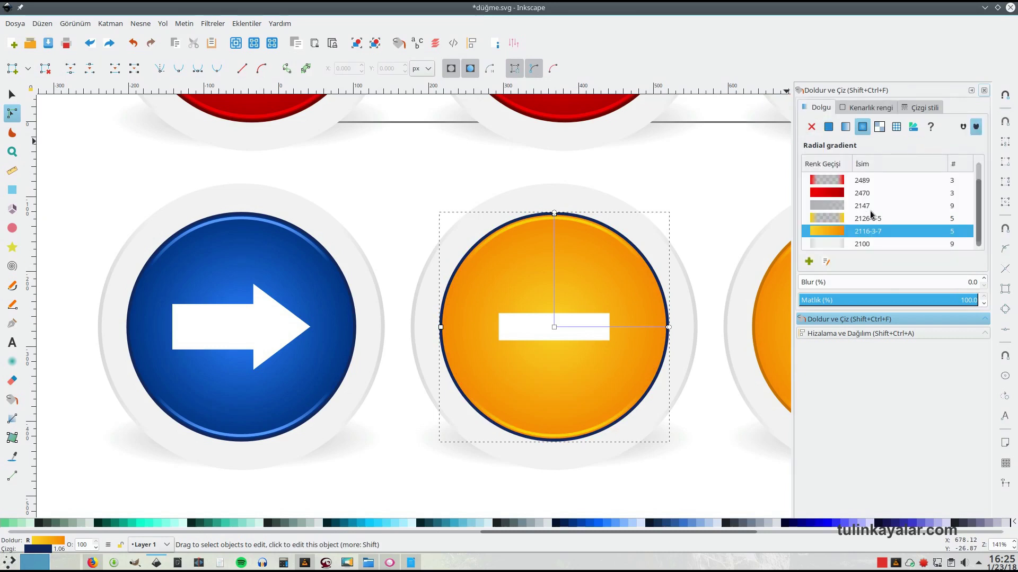
left_click(847, 191)
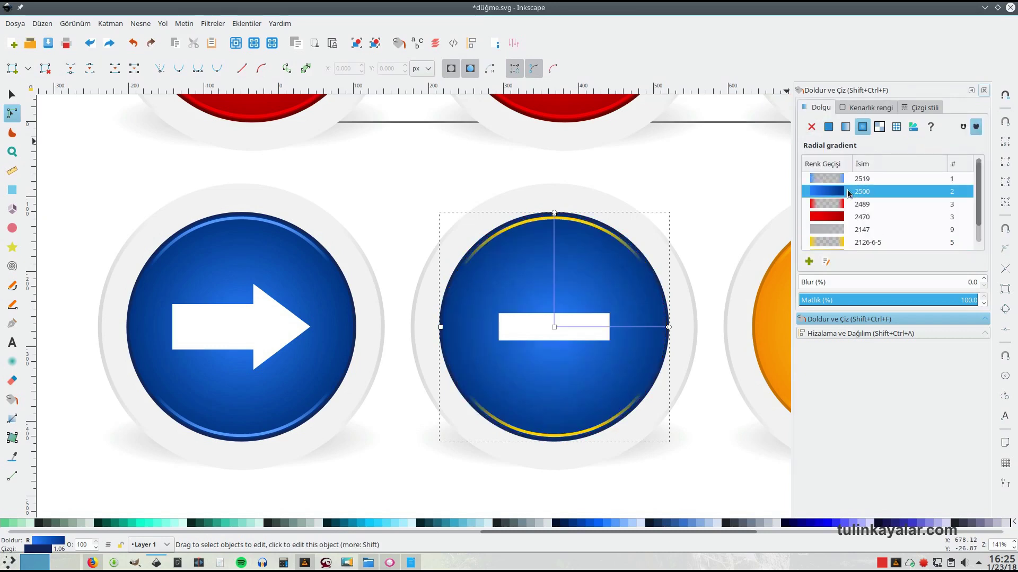
- Set the minus button's rim ring stroke to the light-blue gradient 2519
left_click(581, 225)
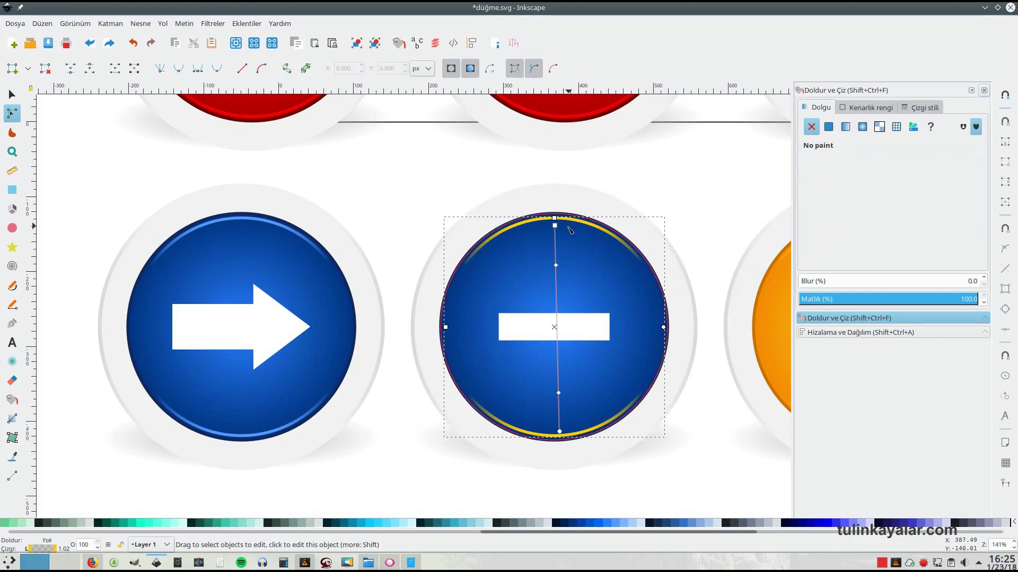
left_click(854, 109)
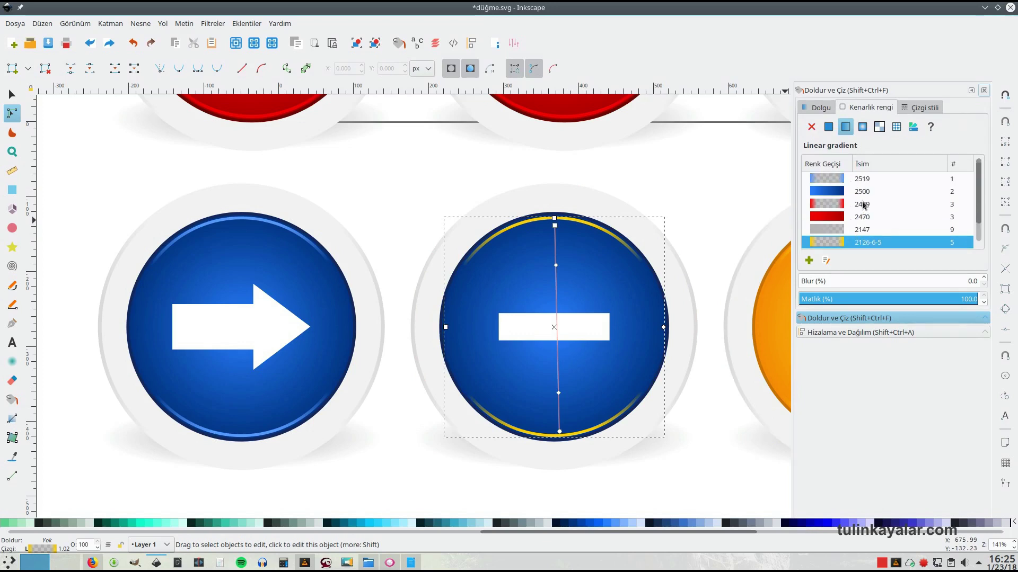
left_click(861, 180)
left_click(721, 198)
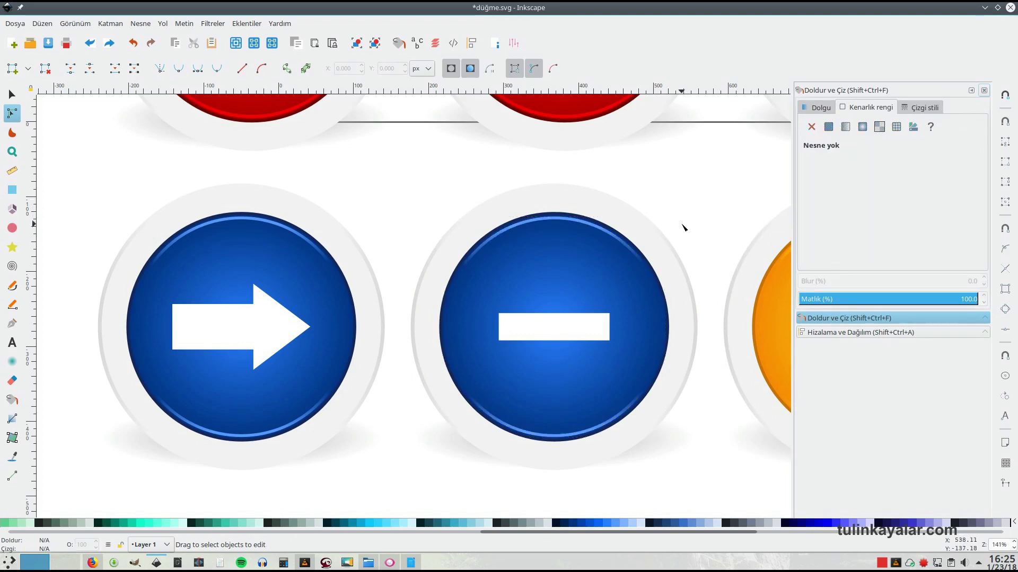
scroll(674, 232, "right", 1)
scroll(675, 231, "right", 5)
scroll(666, 243, "right", 5)
- Give the plus circle a pasted dark navy 15285dff outline and blue radial gradient 2500 fill
scroll(665, 243, "right", 1)
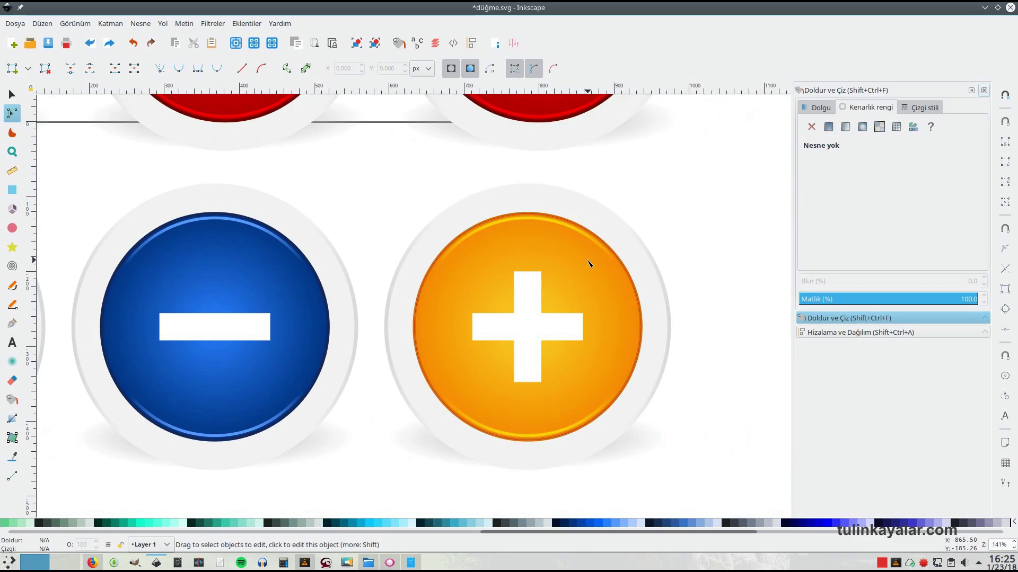
left_click(589, 264)
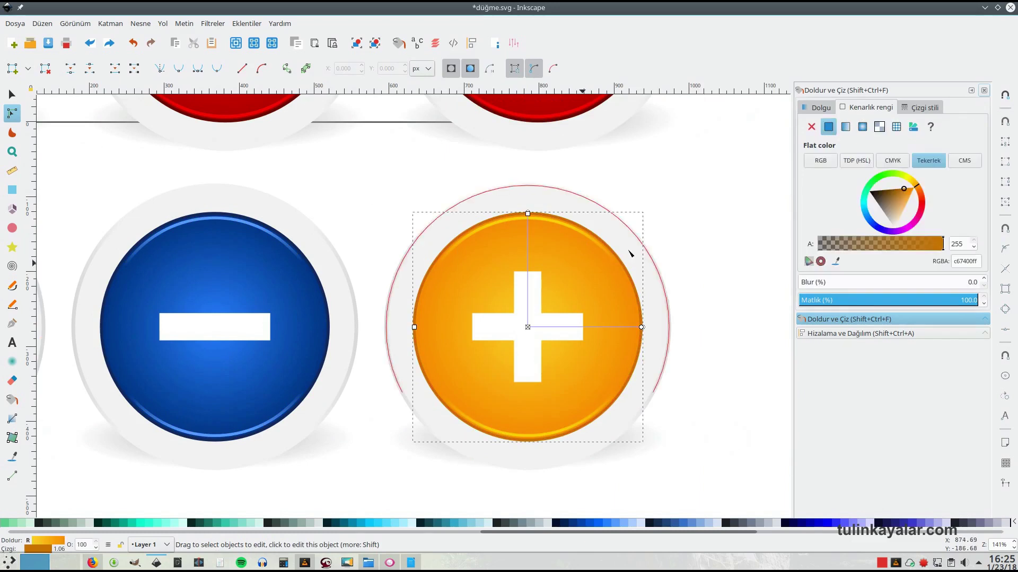
left_click(961, 260)
key("ctrl+a")
type("15285dff")
key("Return")
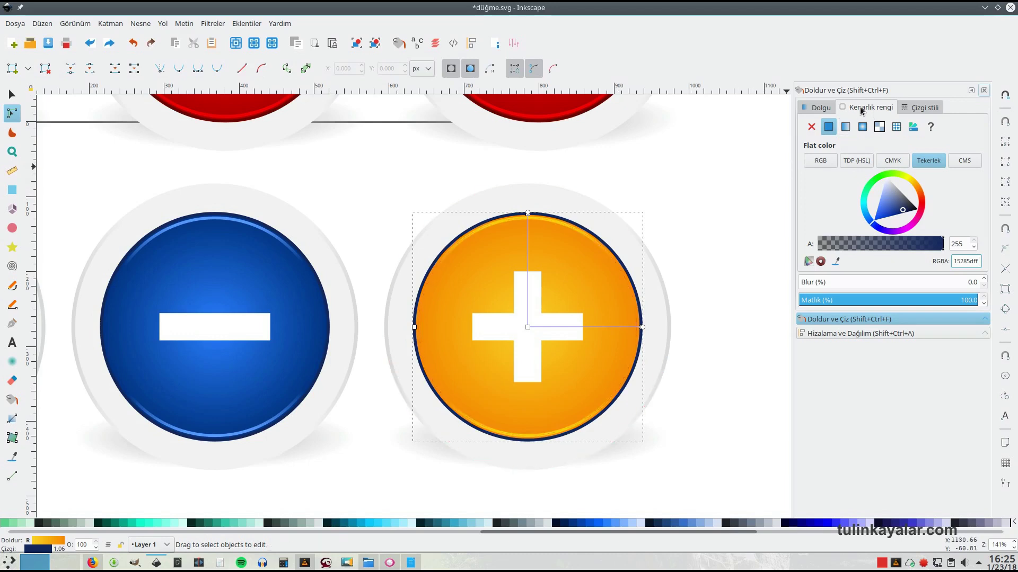
left_click(823, 109)
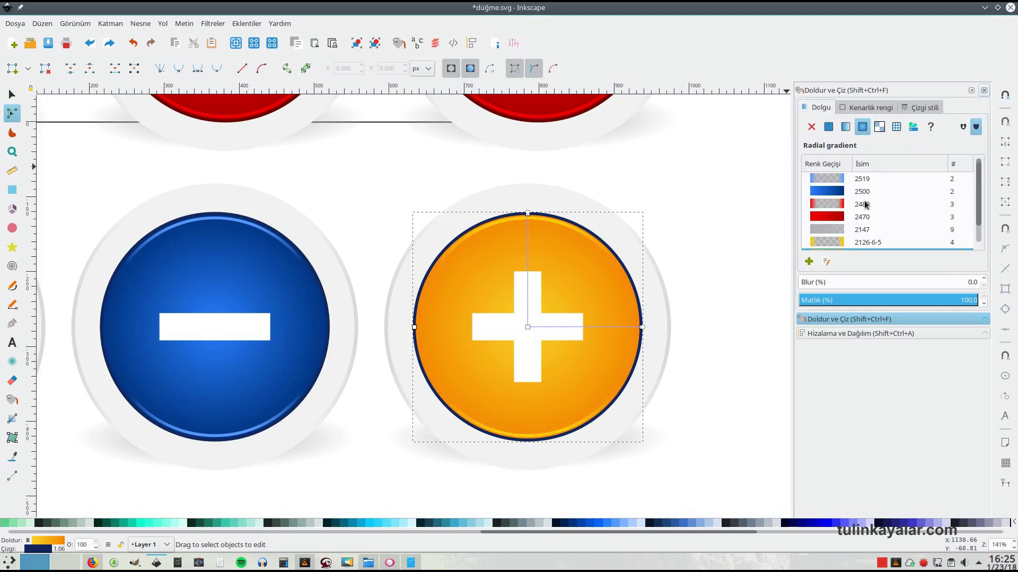
left_click(860, 192)
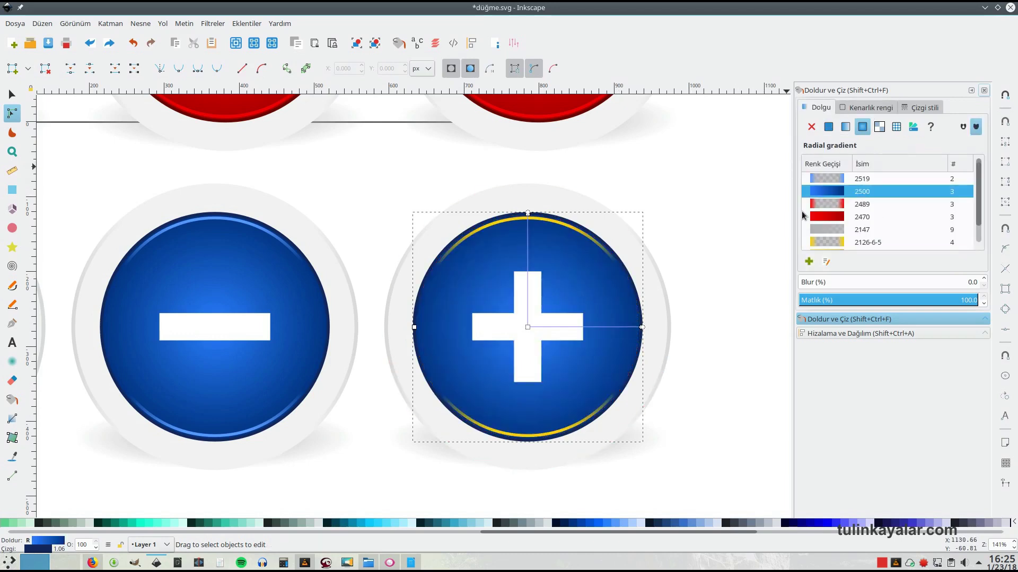
- Set the plus button's rim ring stroke to the light-blue gradient 2519
left_click(715, 238)
left_click(591, 242)
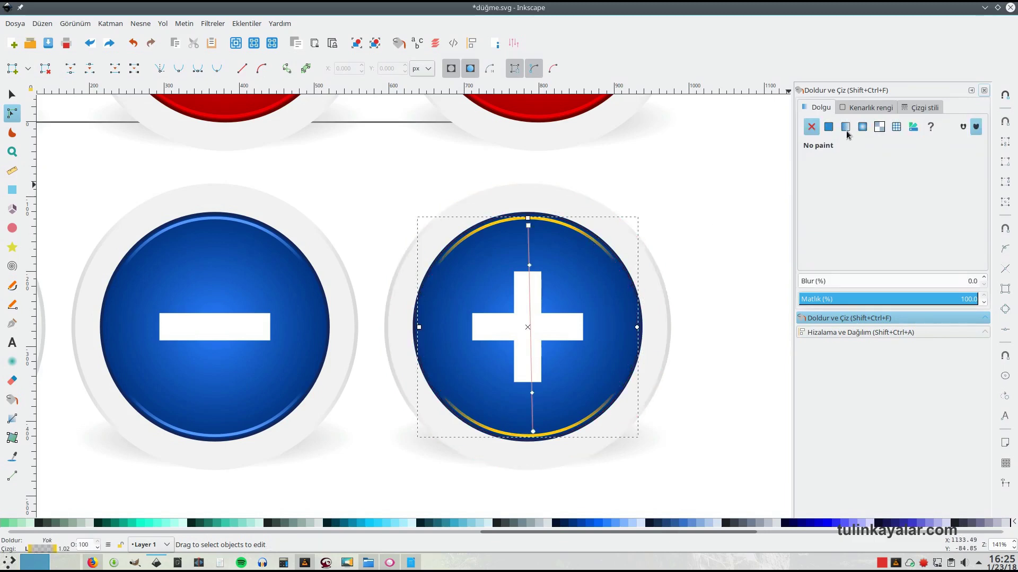
left_click(855, 108)
left_click(861, 184)
left_click(718, 229)
mouse_move(387, 435)
left_mouse_down()
mouse_move(629, 464)
mouse_move(645, 425)
left_mouse_up()
- Zoom out over all nine buttons, save düğme.svg, and return to the Selector tool
scroll(646, 425, "down", 2, "ctrl")
scroll(669, 431, "down", 1, "ctrl")
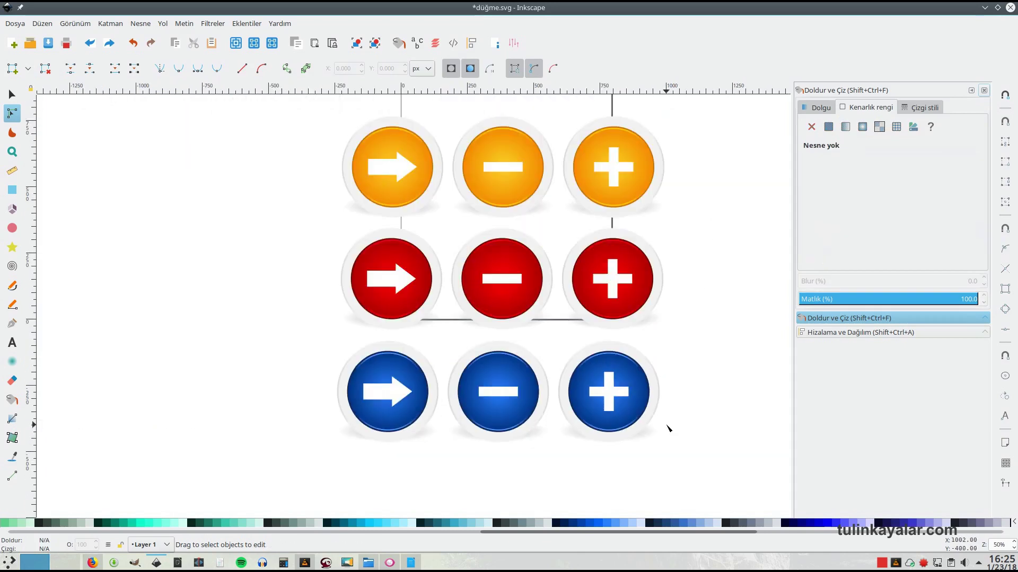
scroll(671, 428, "up", 1)
key("ctrl+s")
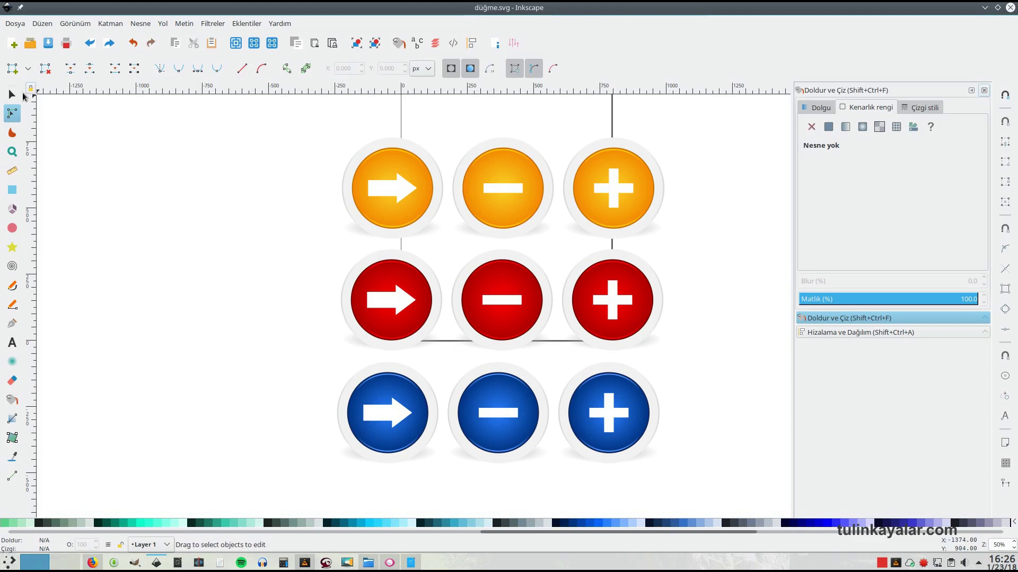
left_click(12, 94)
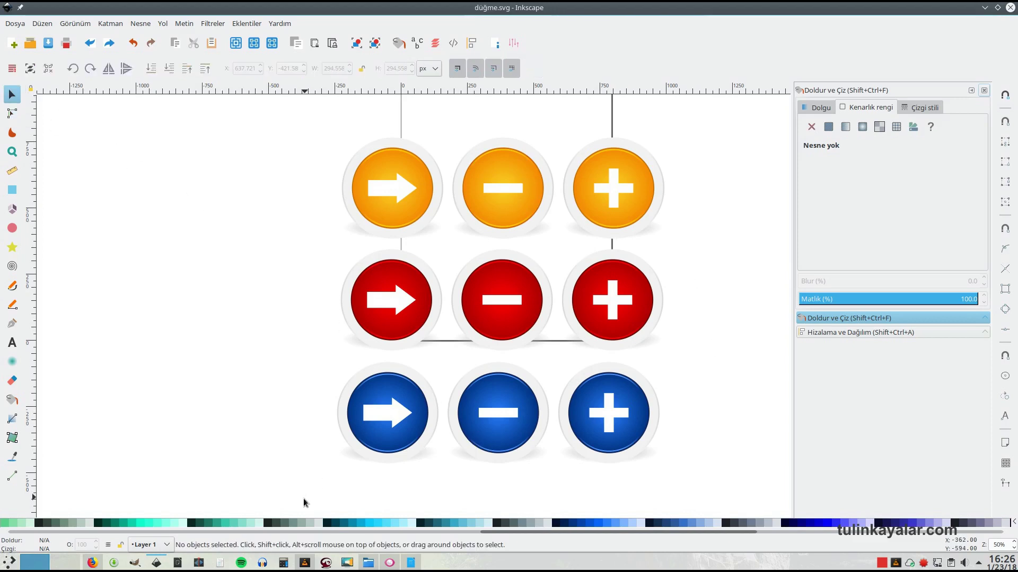